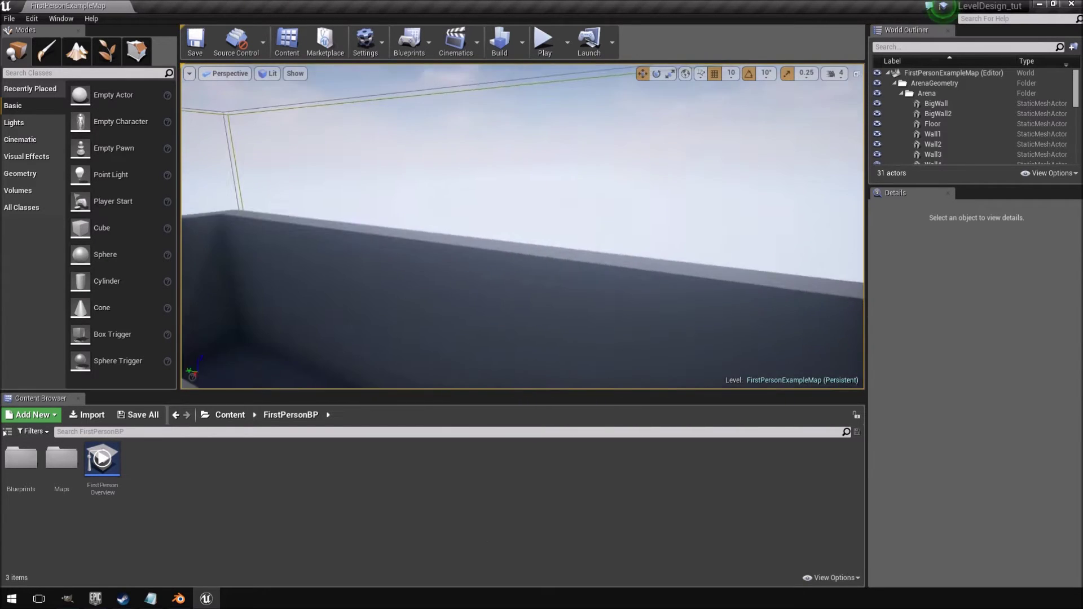
Step: Create a new level from the Default template
left_click(10, 18)
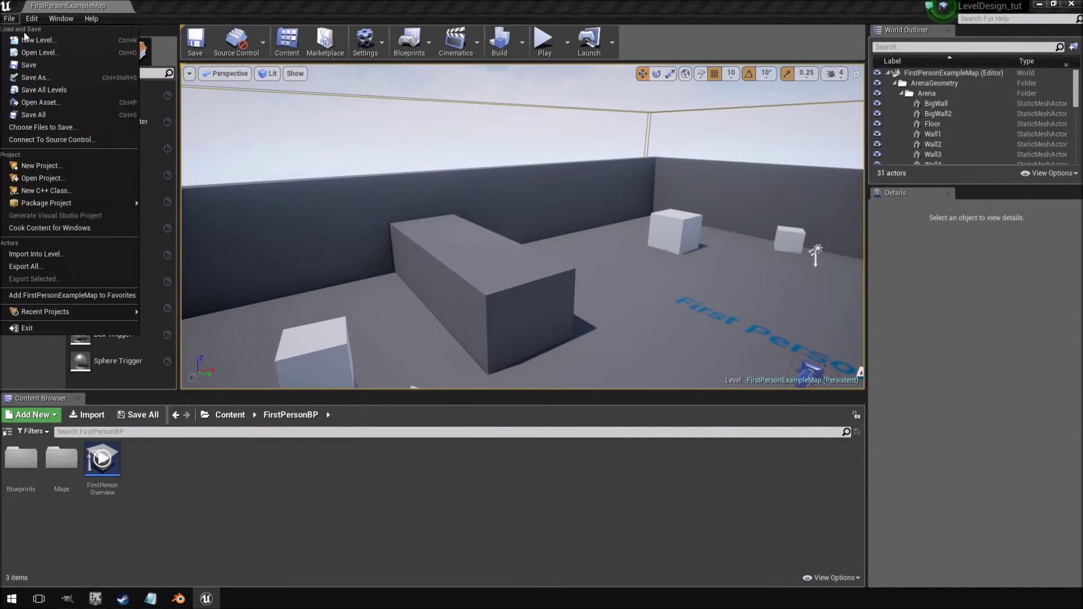
left_click(26, 41)
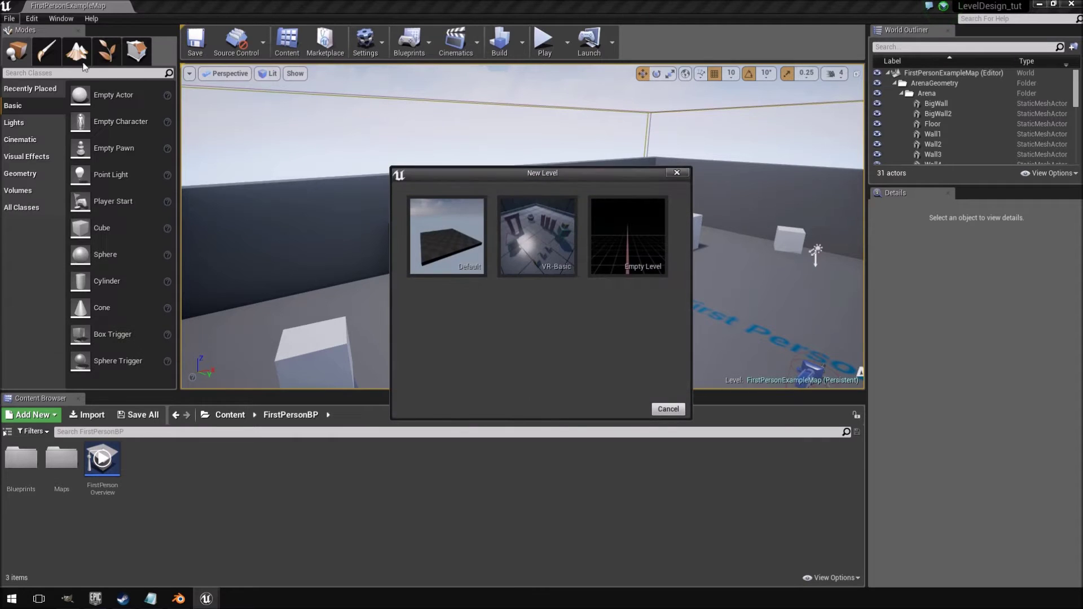
left_click(450, 245)
right_click_drag(533, 268, 231, 242)
right_click_drag(431, 66, 431, 54)
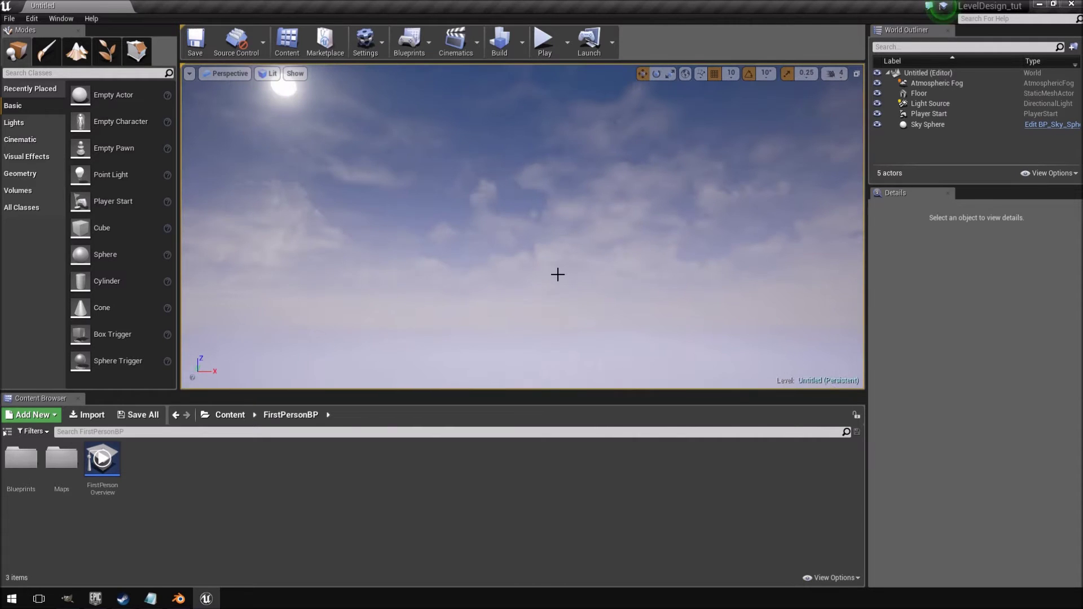
right_click_drag(572, 284, 753, 291)
Step: Inspect the floor and Player Start, and run a brief play test of the new level
left_click(754, 291)
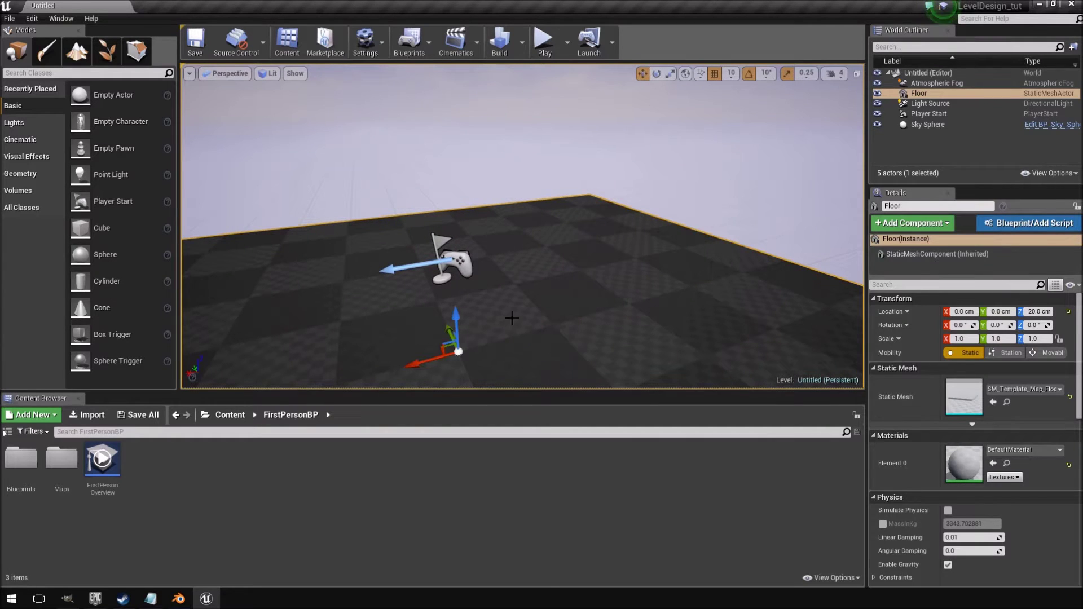
left_click(461, 264)
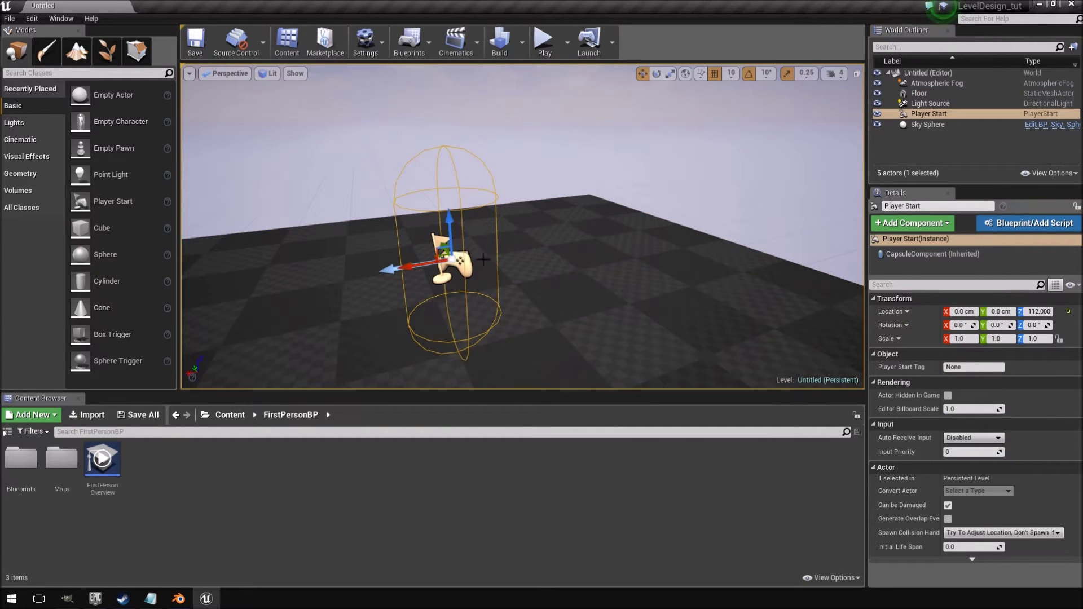
left_click(544, 42)
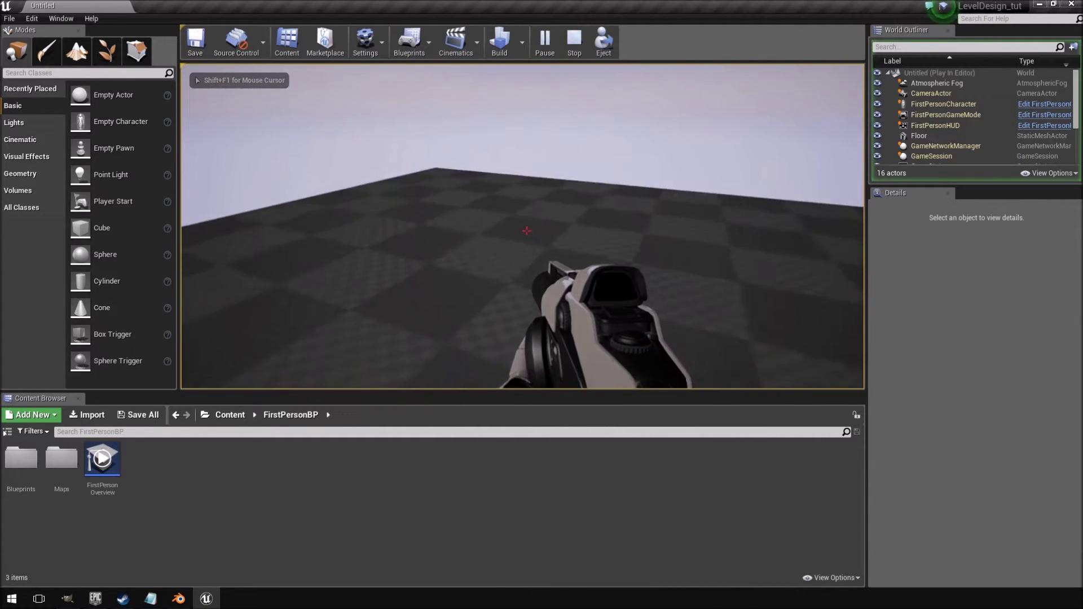
key("Escape")
Step: Delete the default floor from the level
right_click_drag(557, 246, 559, 275)
left_click(494, 327)
right_click_drag(493, 327, 499, 360)
mouse_move(565, 310)
right_mouse_down()
mouse_move(522, 310)
mouse_move(578, 303)
right_mouse_up()
key("Delete")
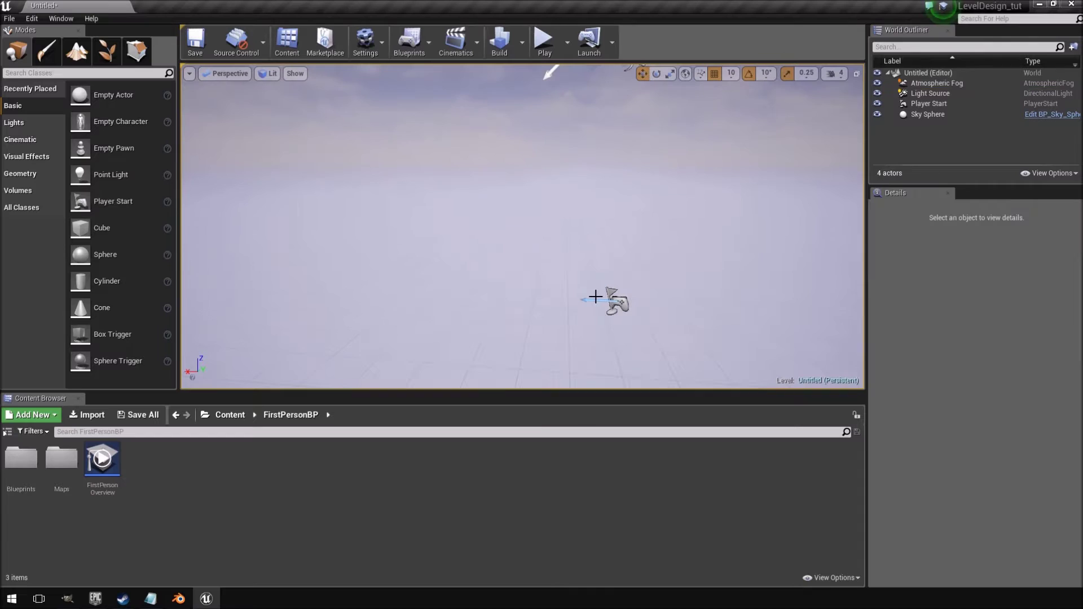
Step: Review the viewport options and view types, trying the Top view and returning to Perspective
left_click(188, 74)
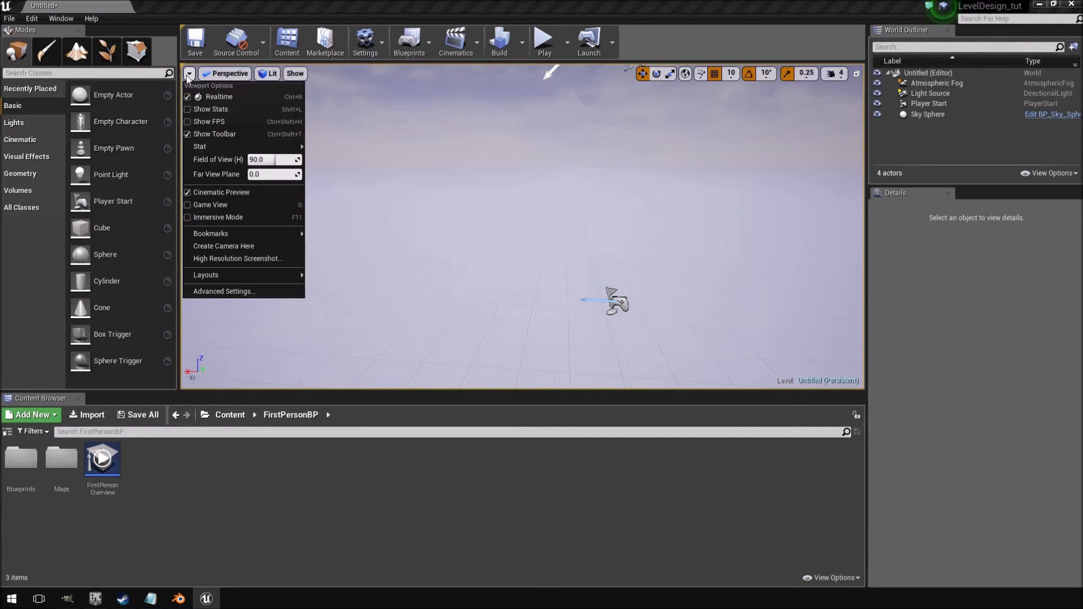
left_click(218, 74)
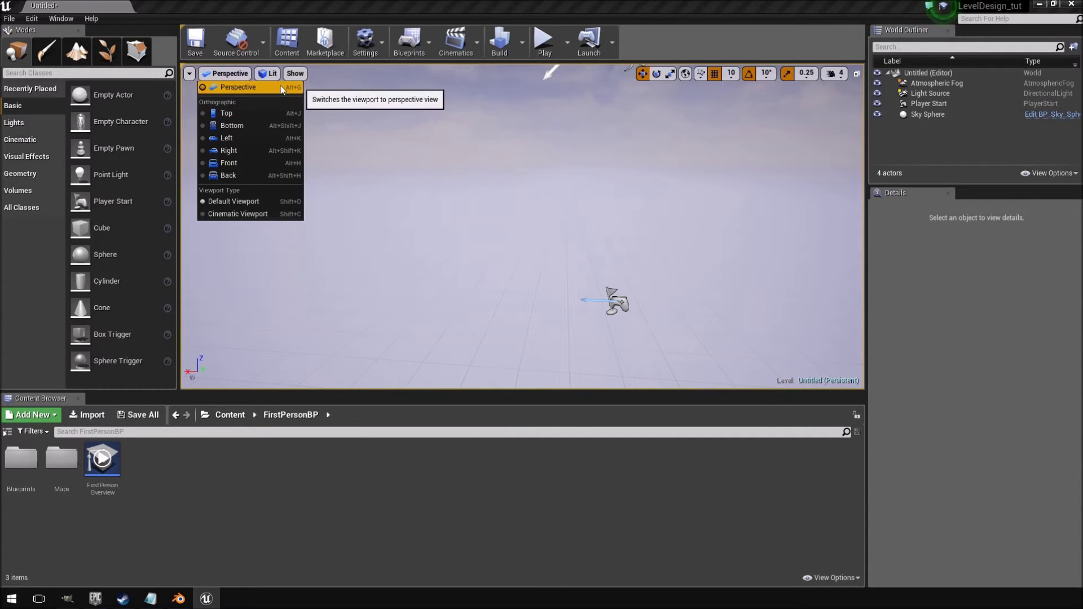
left_click(518, 189)
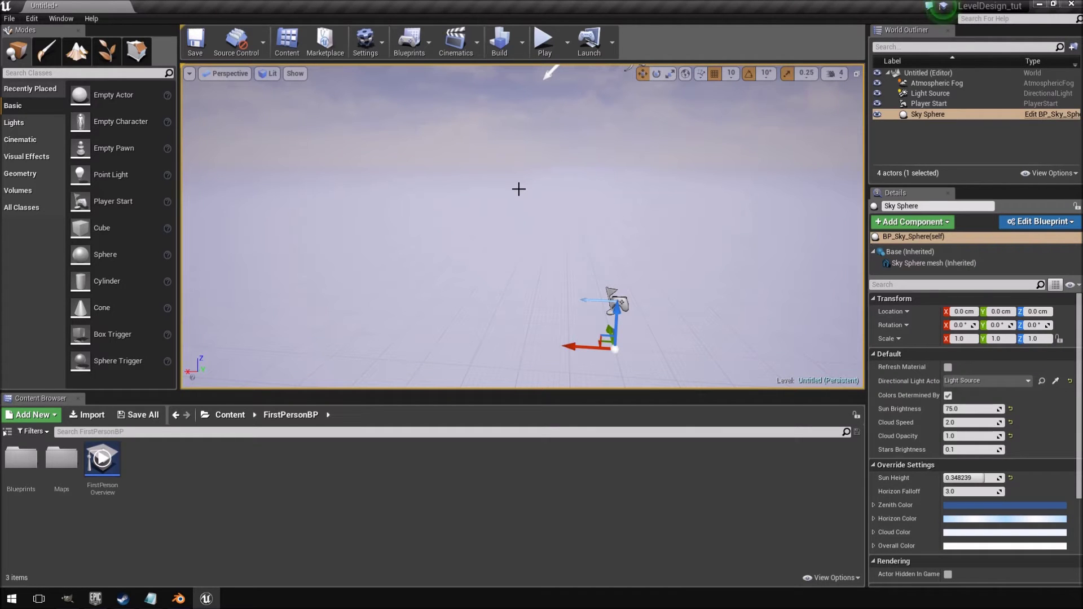
key("alt+j")
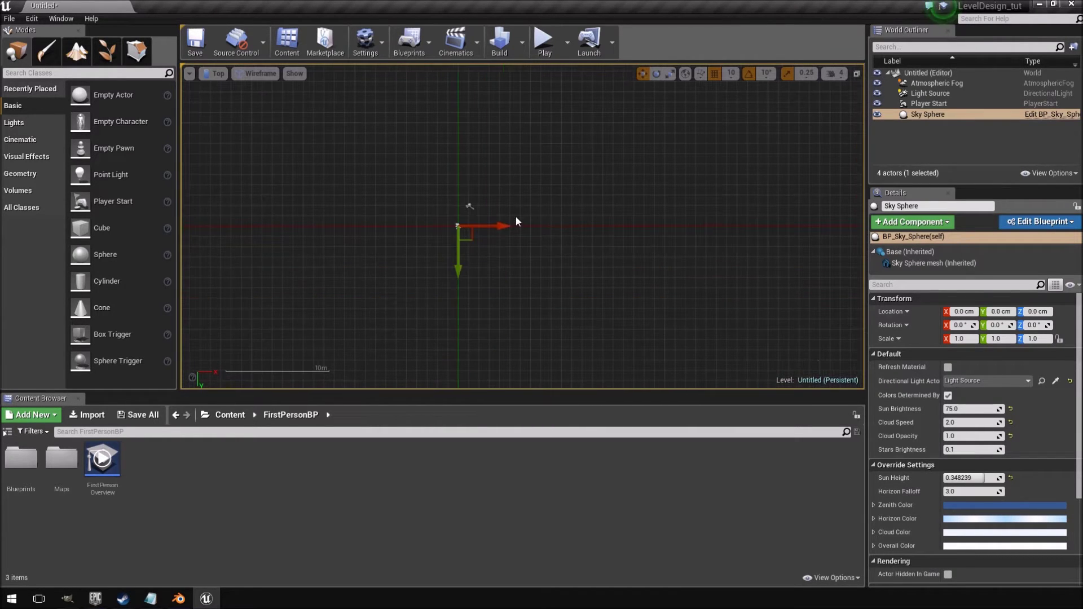
key("alt+g")
mouse_move(515, 216)
right_mouse_down()
mouse_move(626, 217)
mouse_move(559, 231)
mouse_move(515, 217)
right_mouse_up()
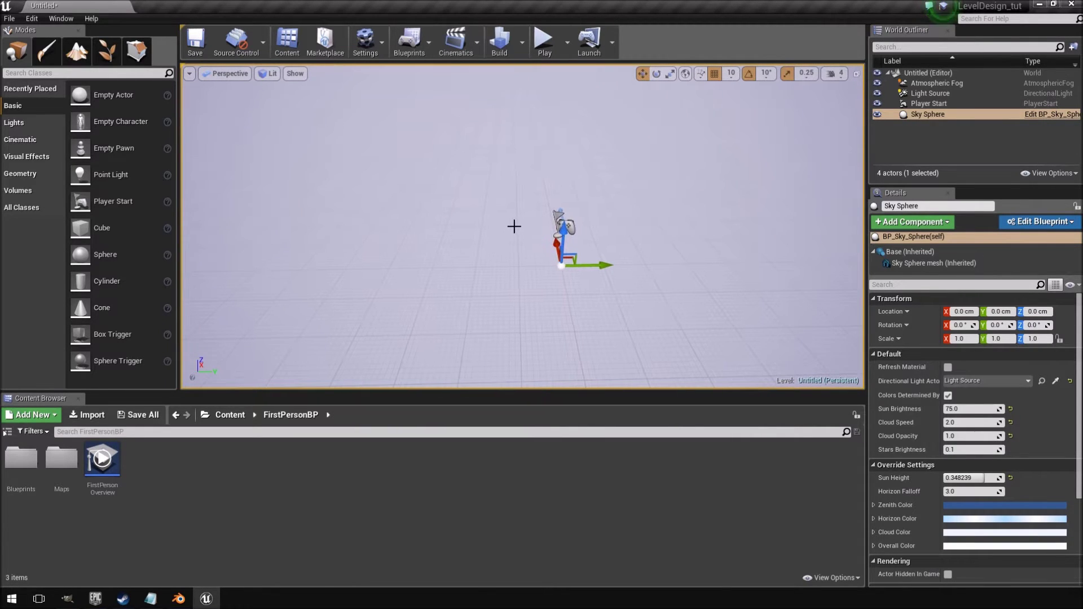
Step: Place a cube in the Top view at about X -100, Y -450 cm and shift it to X -150 cm
key("alt+j")
scroll(313, 187, "up", 2)
right_click_drag(314, 187, 198, 237)
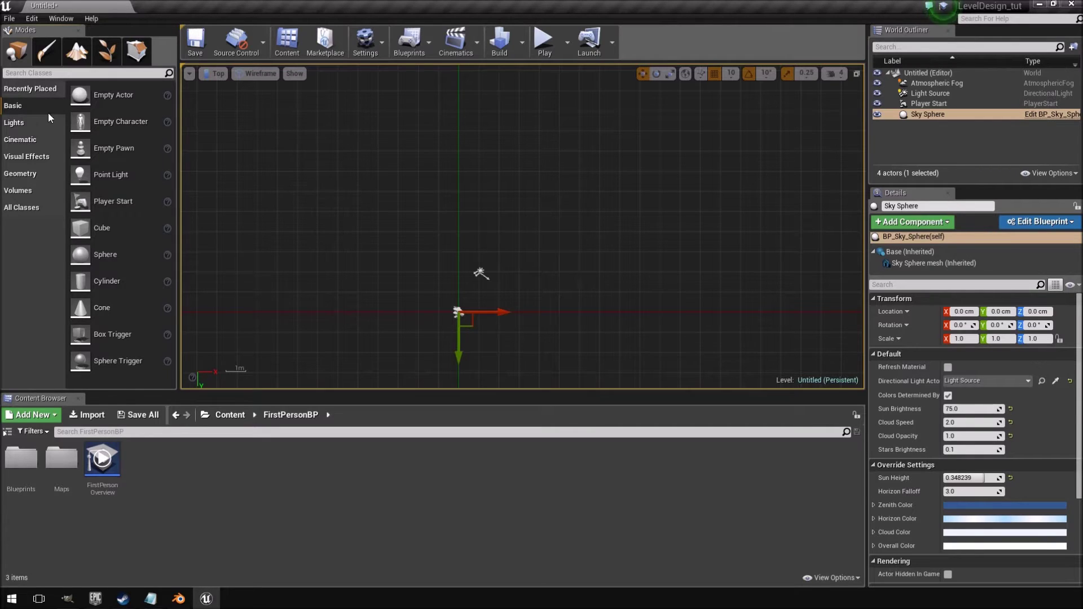
left_click_drag(90, 229, 440, 223)
scroll(425, 263, "up", 3)
right_click_drag(425, 263, 438, 310)
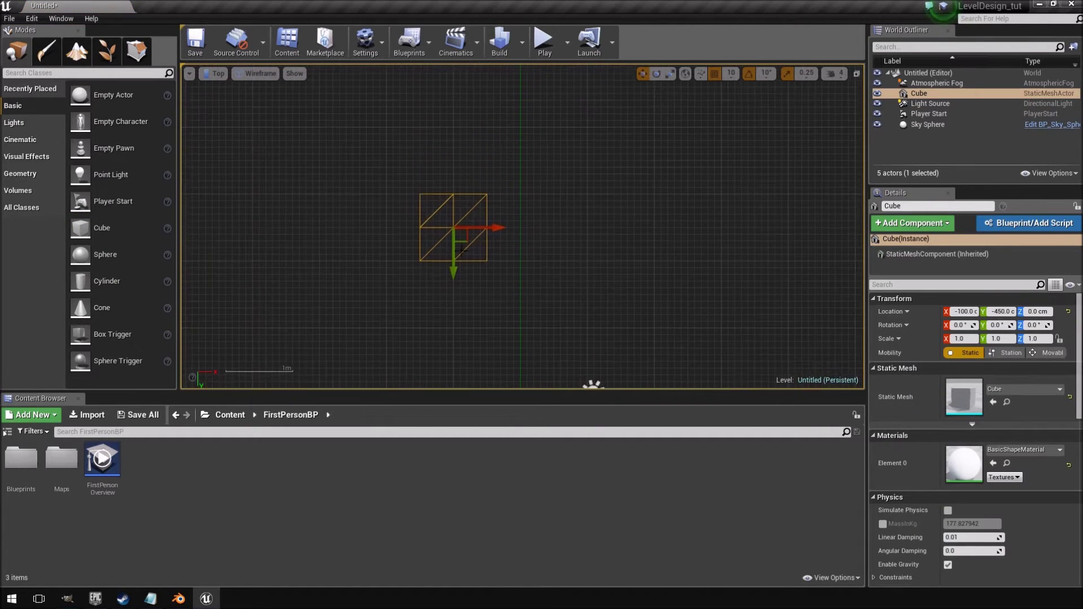
left_click_drag(499, 228, 458, 228)
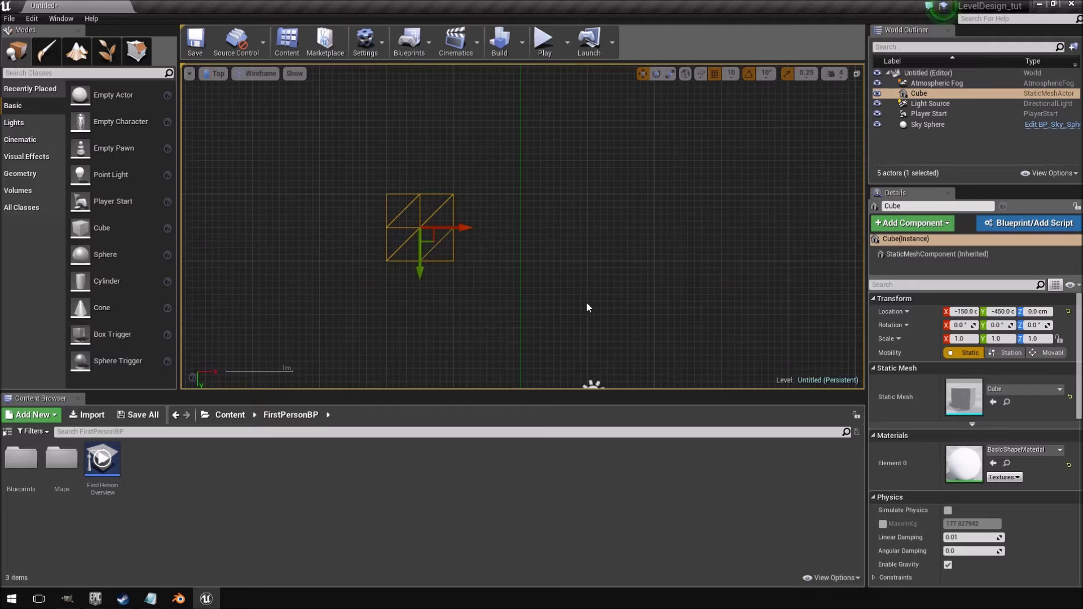
Step: Examine the cube's size against the grid and the scale bar at different zoom levels
scroll(587, 301, "up", 1)
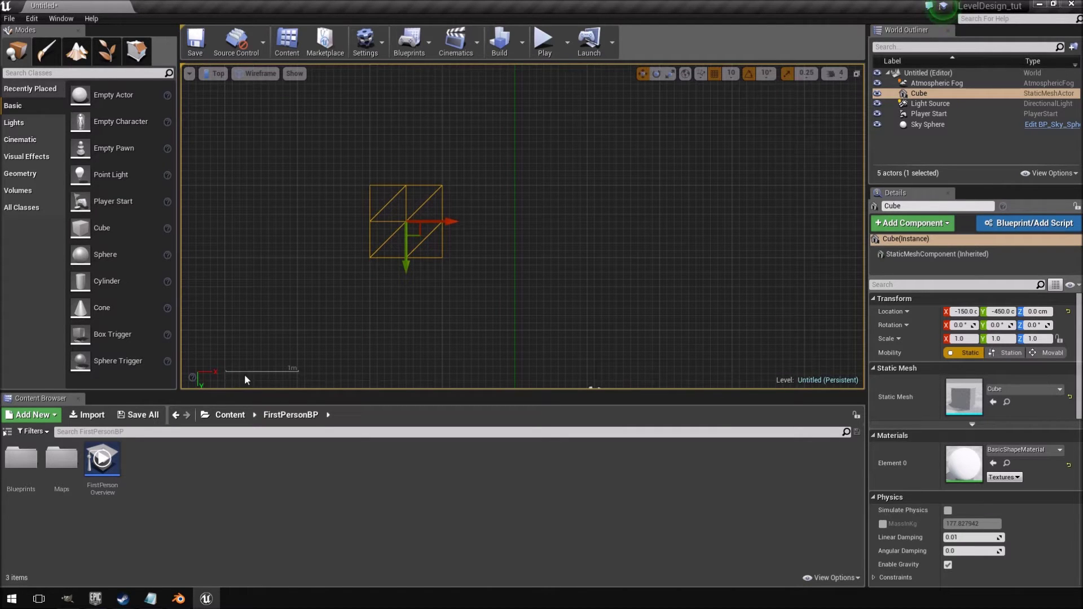
scroll(298, 375, "down", 5)
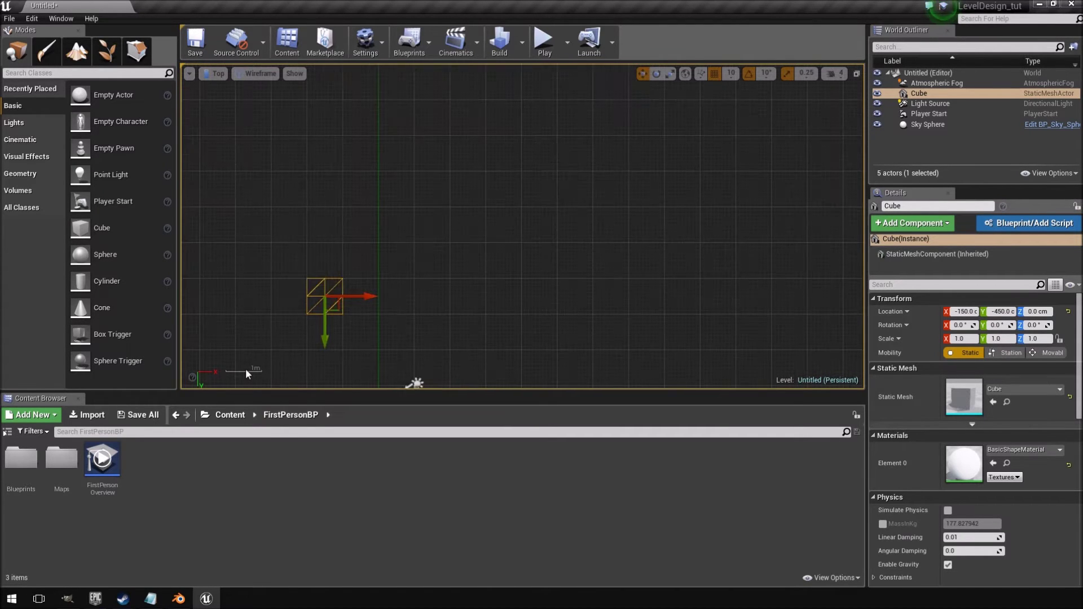
right_click_drag(291, 375, 604, 262)
scroll(424, 346, "up", 7)
right_click_drag(305, 297, 418, 310)
scroll(418, 310, "up", 4)
right_click(418, 316)
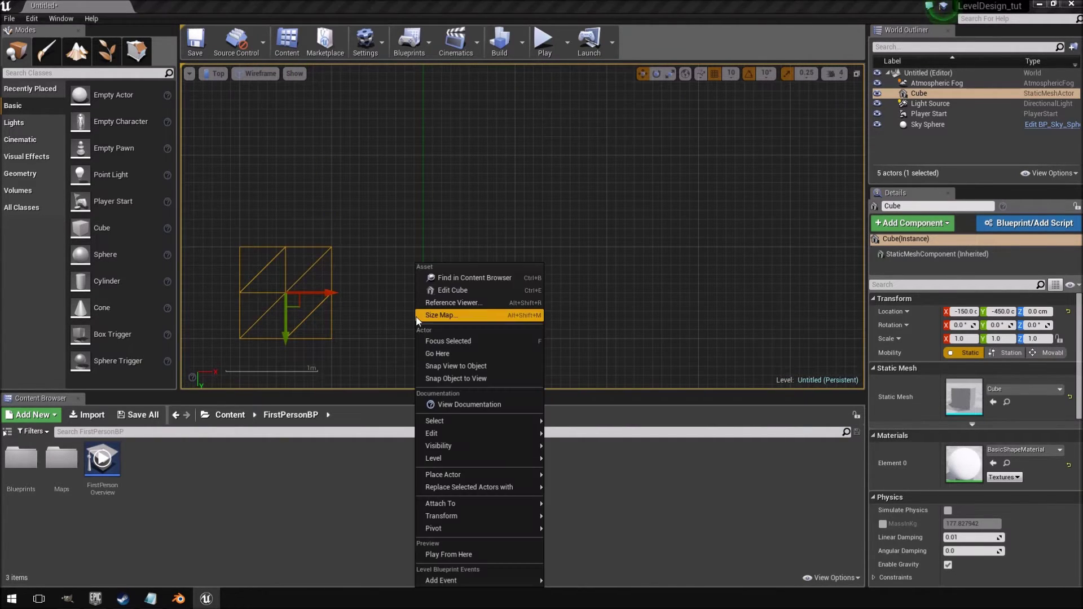
left_click(286, 261)
scroll(290, 270, "up", 3)
scroll(295, 277, "up", 5)
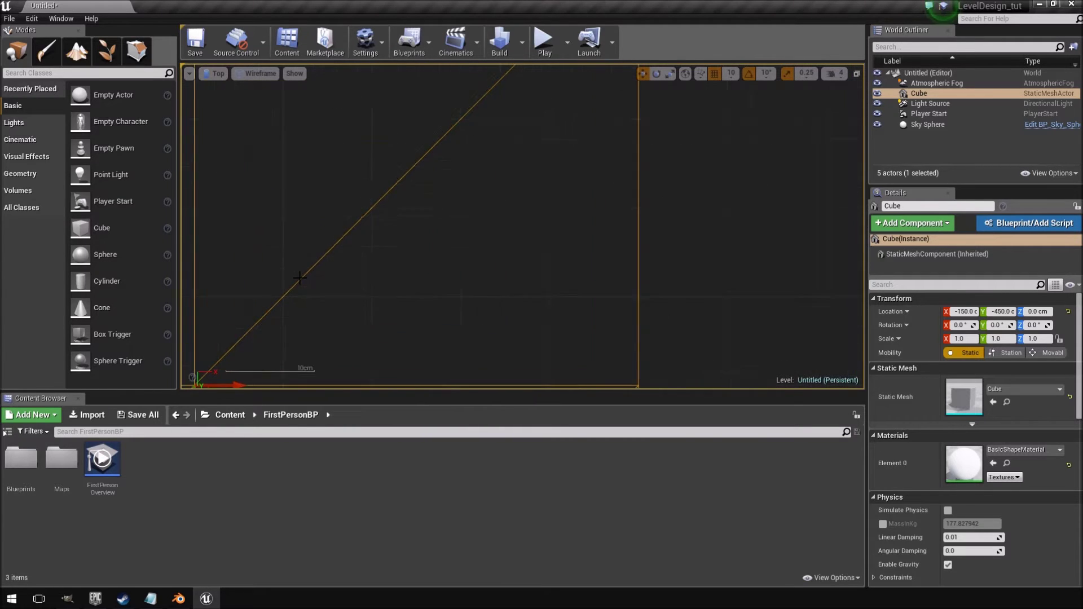
scroll(299, 277, "down", 4)
scroll(300, 277, "down", 3)
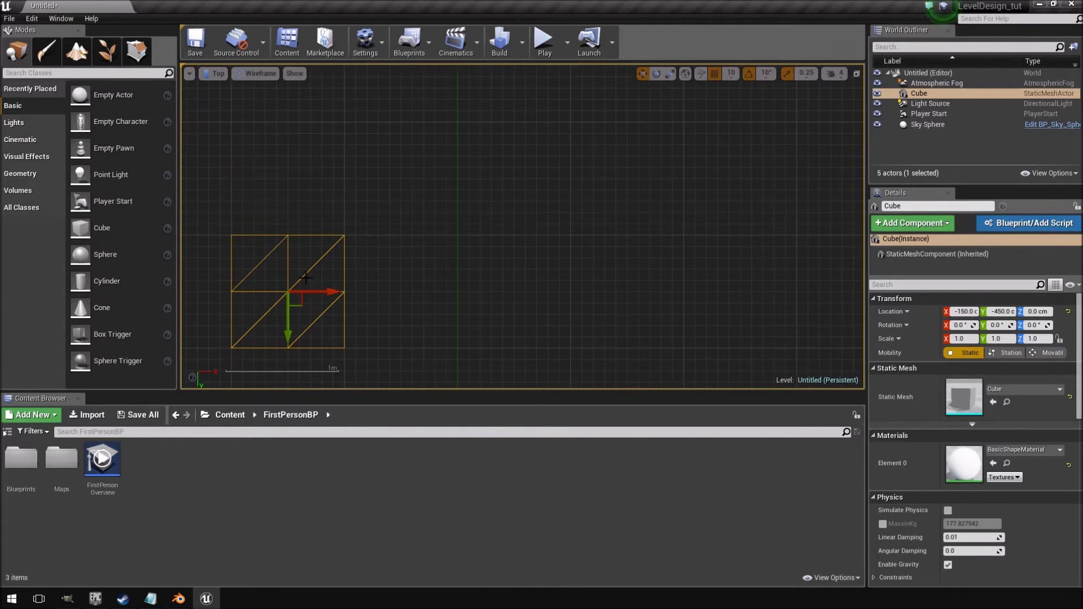
scroll(309, 285, "down", 3)
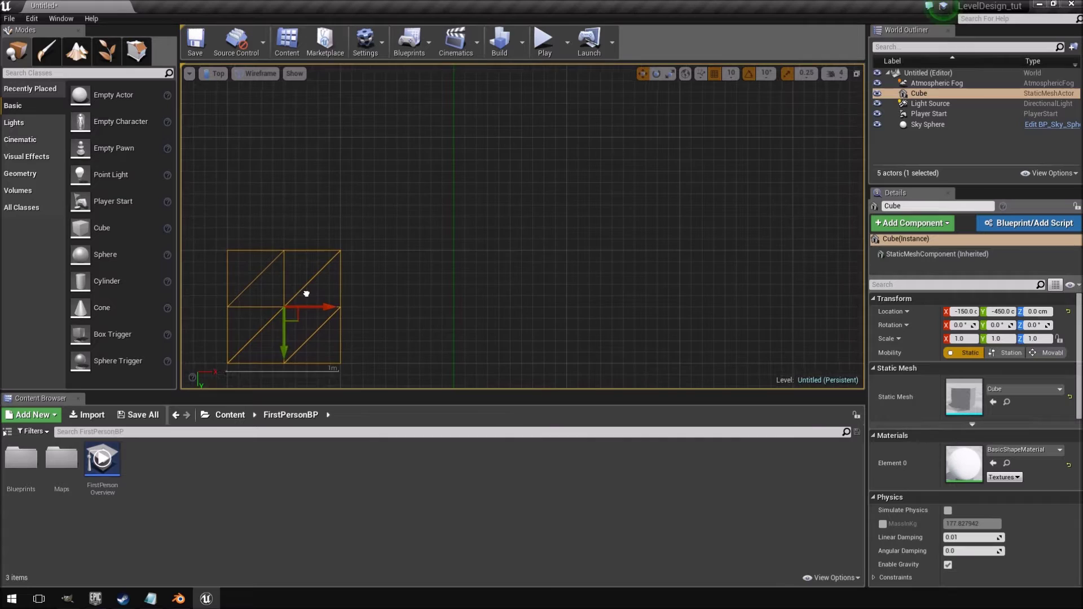
scroll(343, 304, "down", 5)
right_click_drag(344, 303, 427, 212)
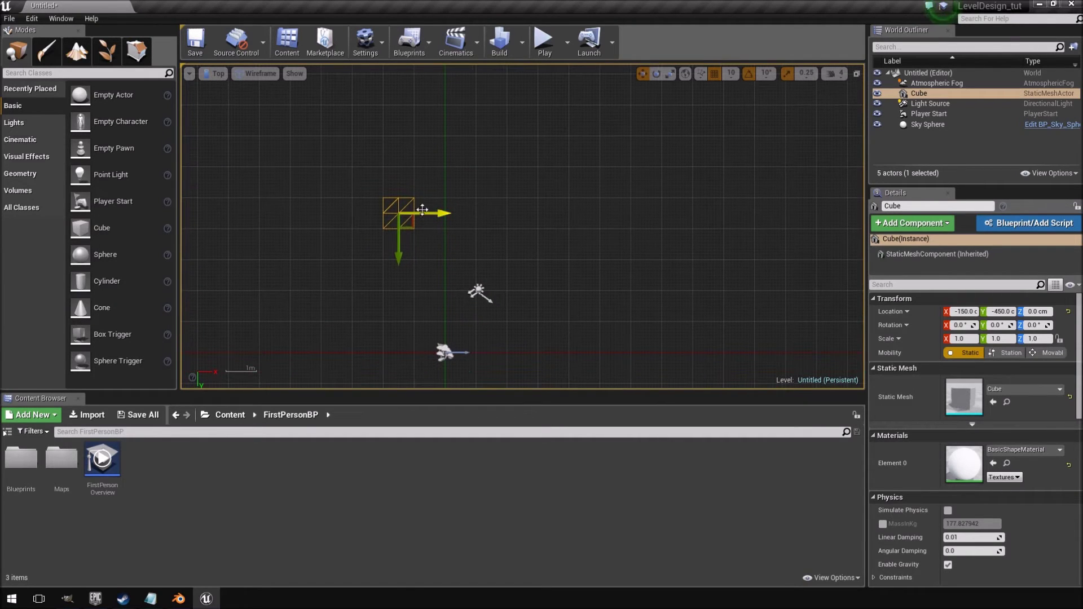
Step: Scale the cube into a wall with X 18, Y 0.5 and Z 6
right_click_drag(502, 225, 519, 193)
scroll(473, 253, "down", 2)
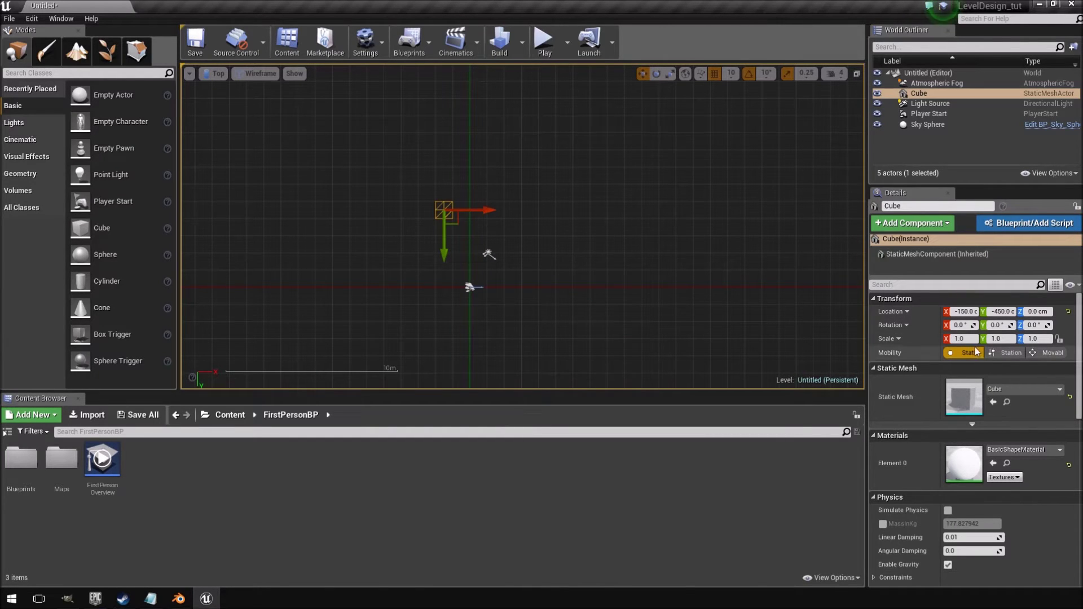
key("Return")
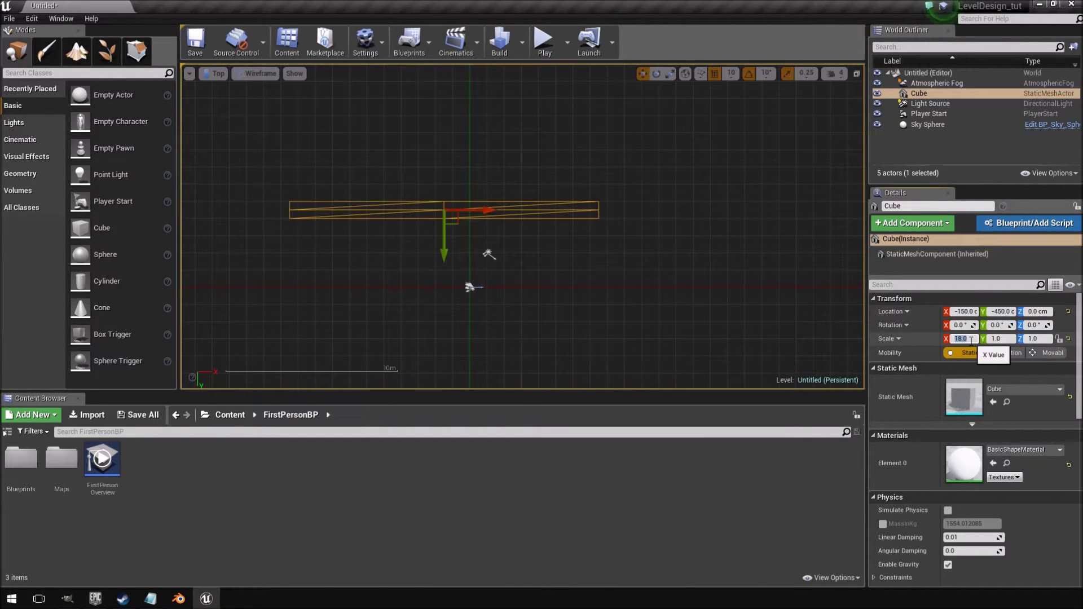
left_click(1006, 339)
type("0.5")
key("Return")
scroll(536, 174, "up", 3)
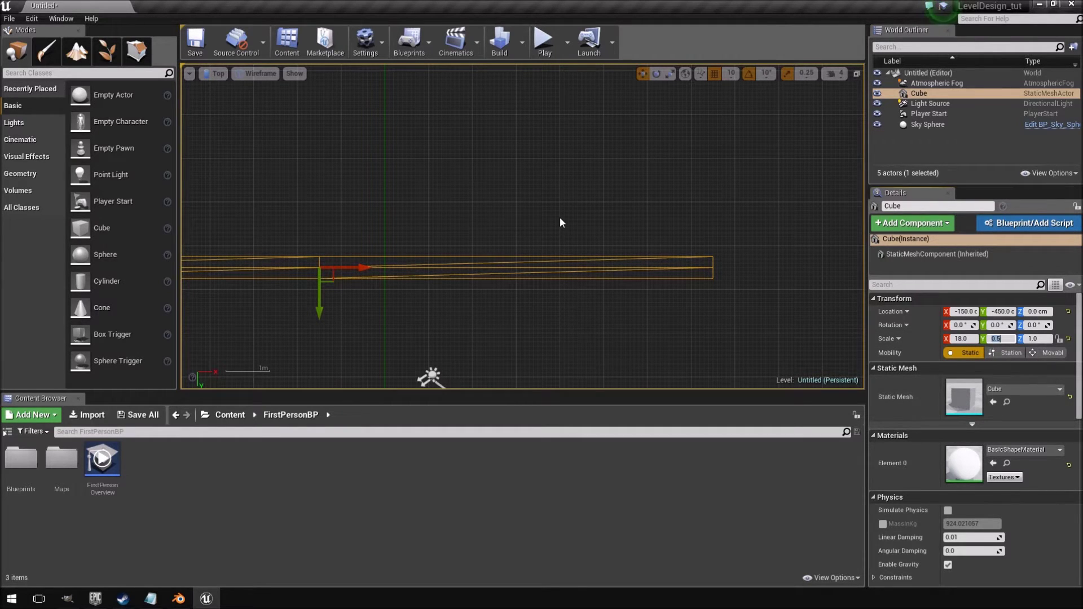
scroll(582, 275, "down", 2)
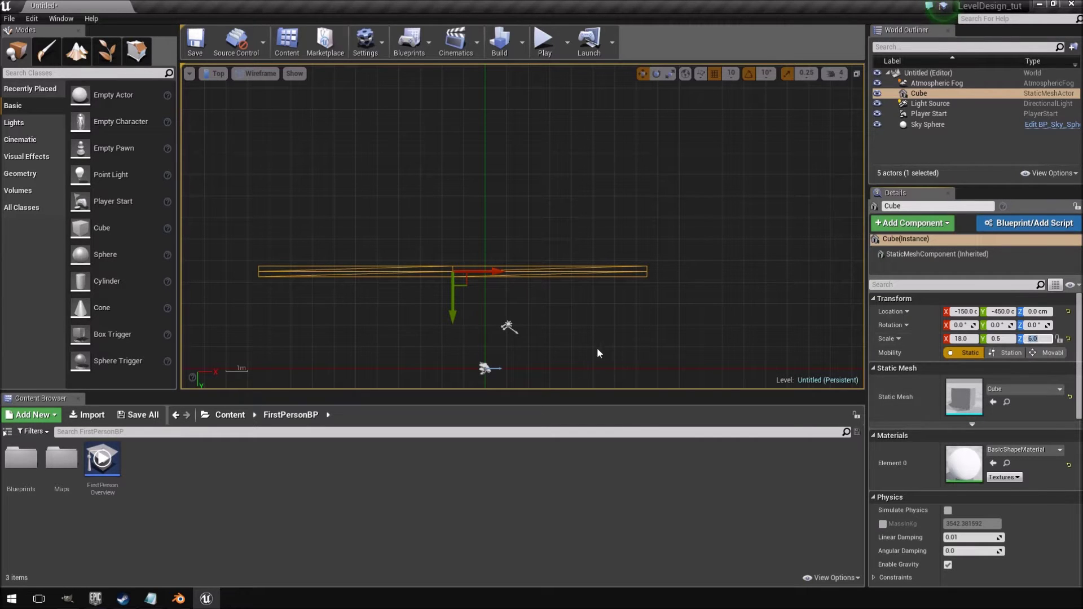
Step: Place a second cube below the wall in the Top view, at about X -630, Y -140 cm
right_click_drag(531, 239, 526, 191)
scroll(527, 191, "up", 1)
right_click_drag(388, 210, 432, 211)
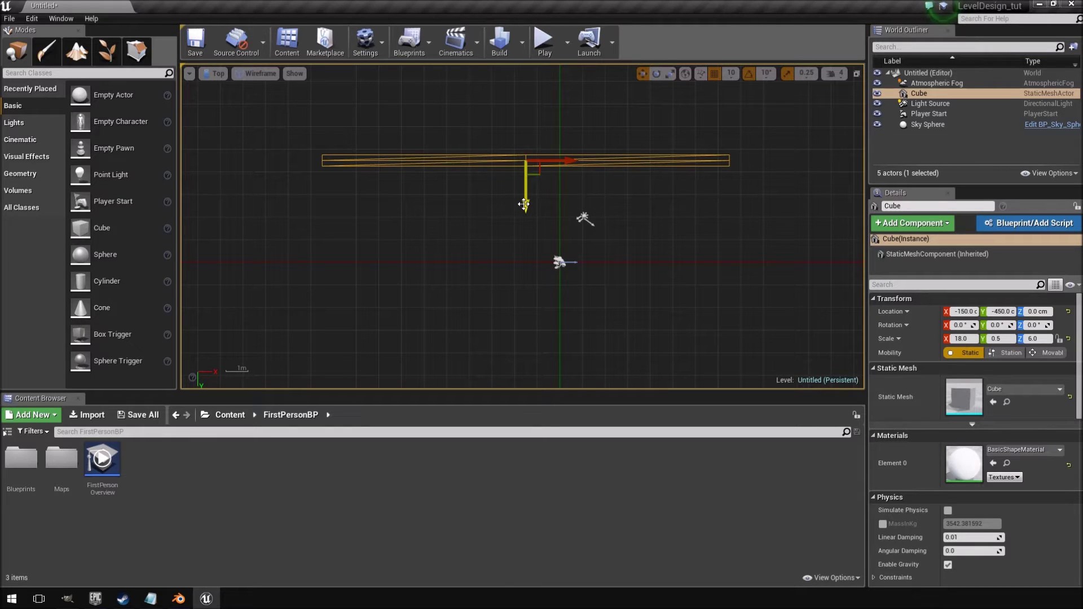
left_click_drag(102, 231, 287, 280)
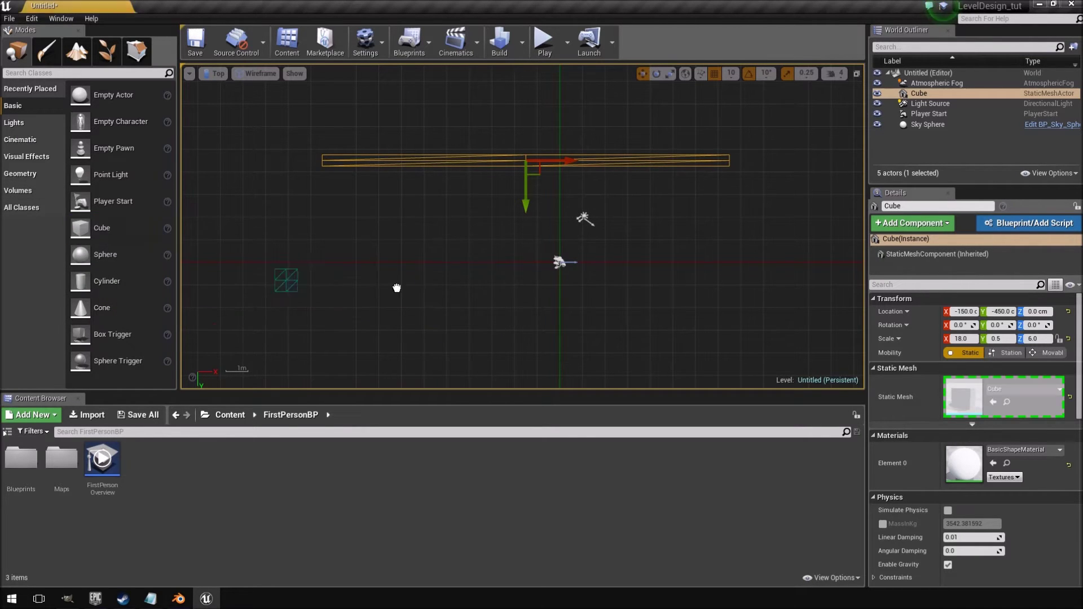
left_click_drag(417, 230, 418, 231)
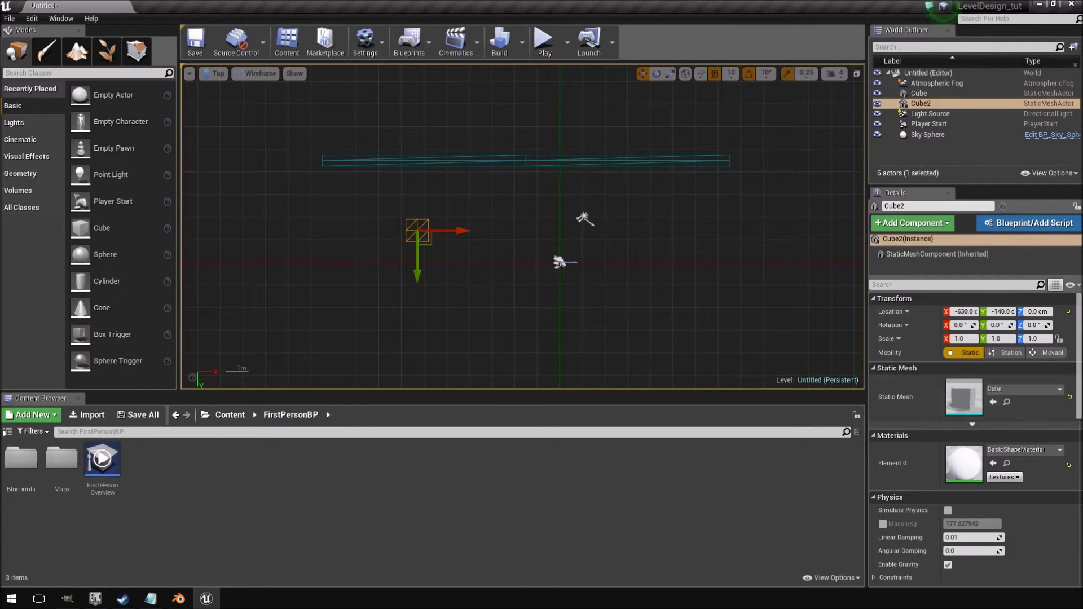
Step: Scale the second cube to 40 in both X and Y as a floor
type("400")
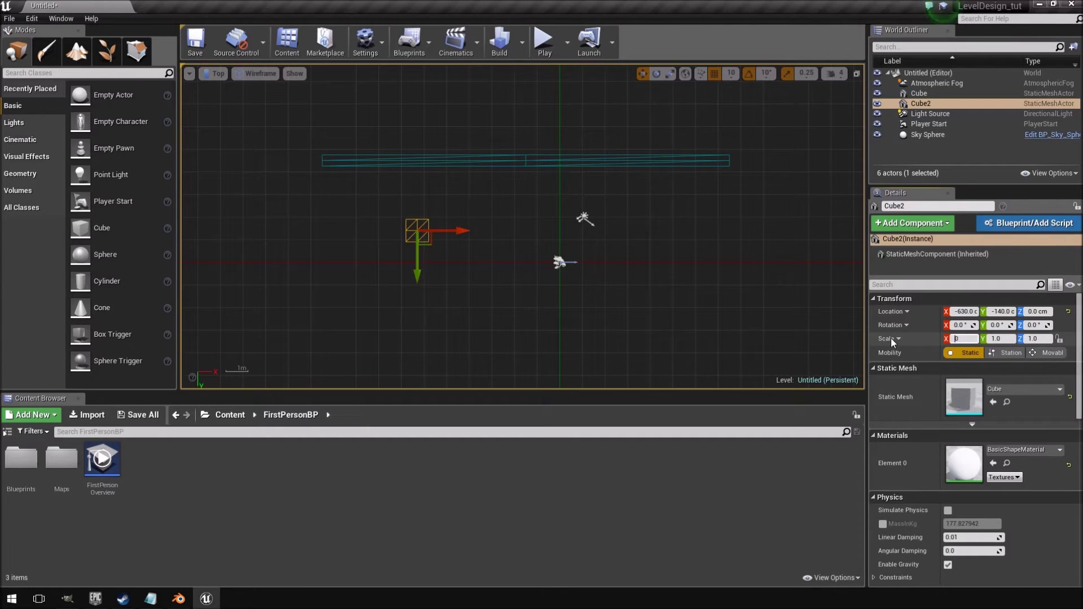
key("Tab")
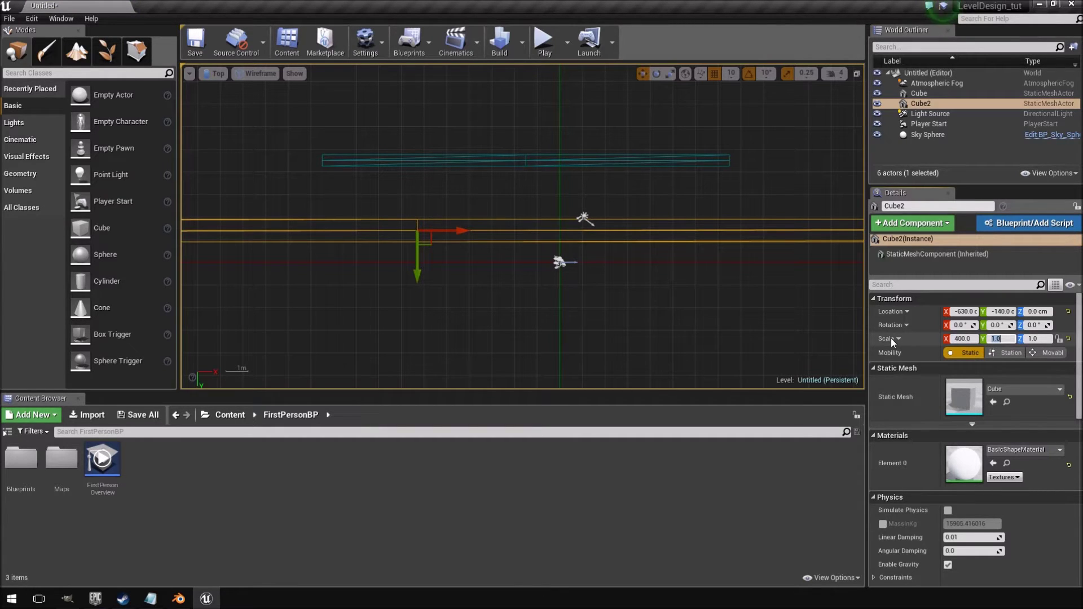
key("shift+Tab")
type("40")
key("Tab")
type("40")
key("Tab")
Step: Lower the floor cube to about Z -350 cm in the Perspective view
scroll(527, 202, "down", 5)
key("alt+g")
right_click_drag(503, 211, 350, 229)
left_click_drag(503, 212, 536, 282)
right_click_drag(531, 285, 756, 307)
right_click_drag(535, 253, 520, 104)
Step: Play test the level, walking along and around the wall to judge its proportions against the floor
left_click(544, 41)
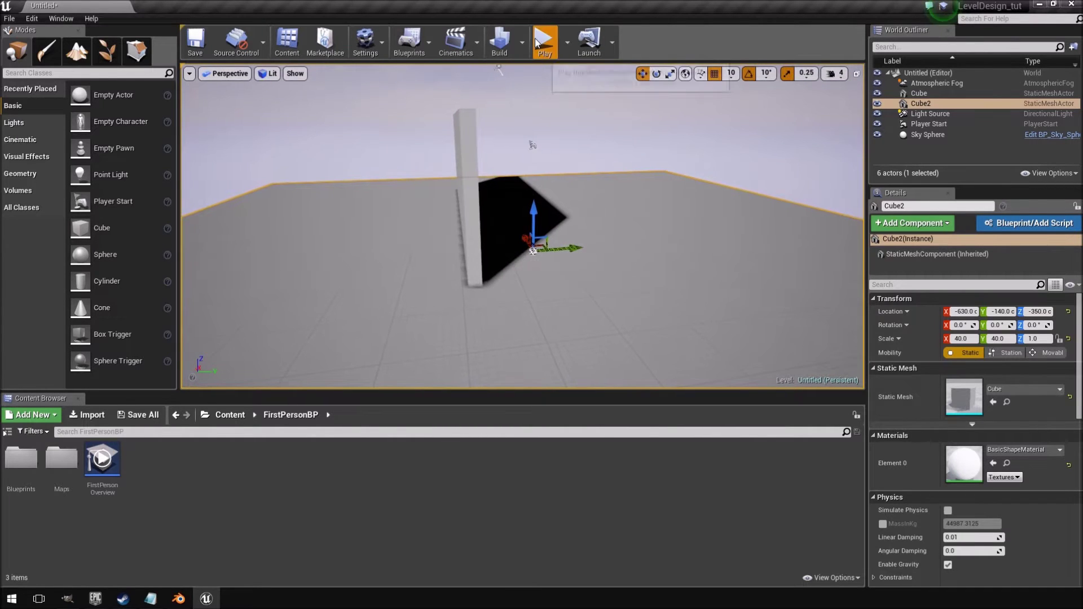
left_click(573, 317)
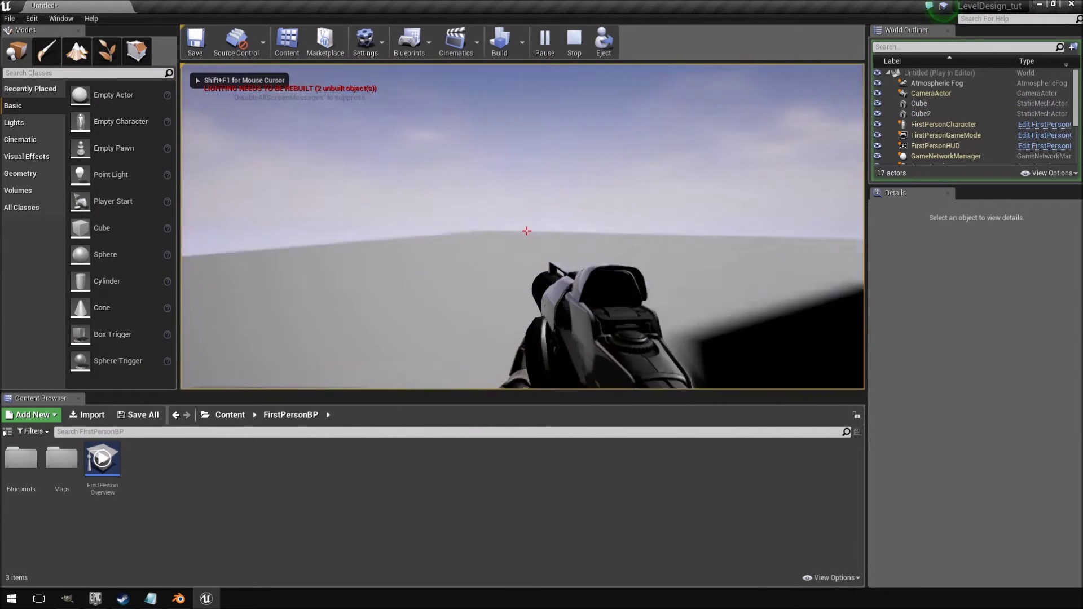
key("w")
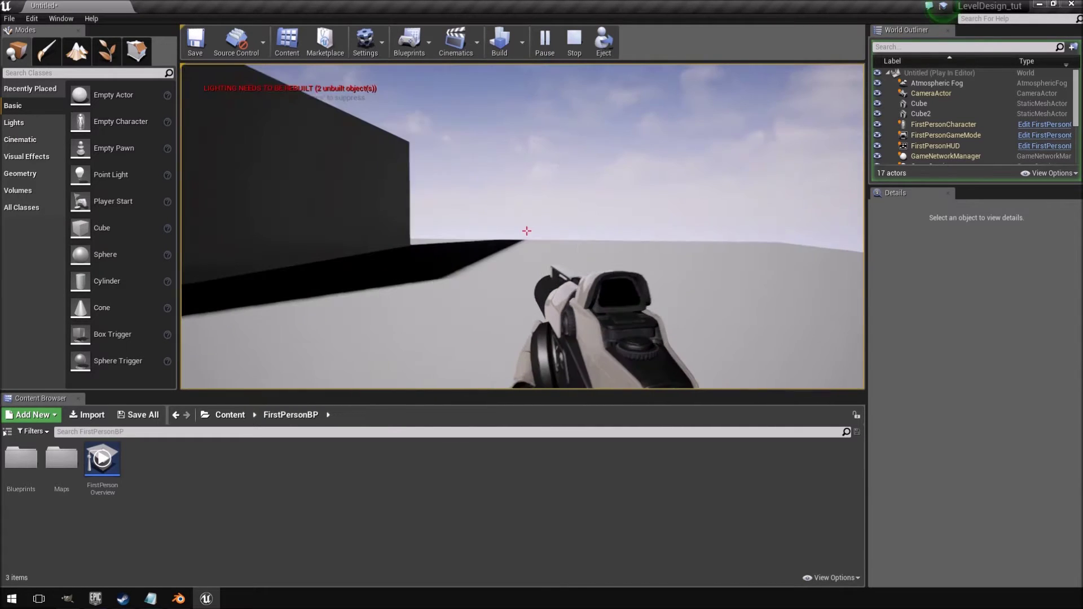
key("w")
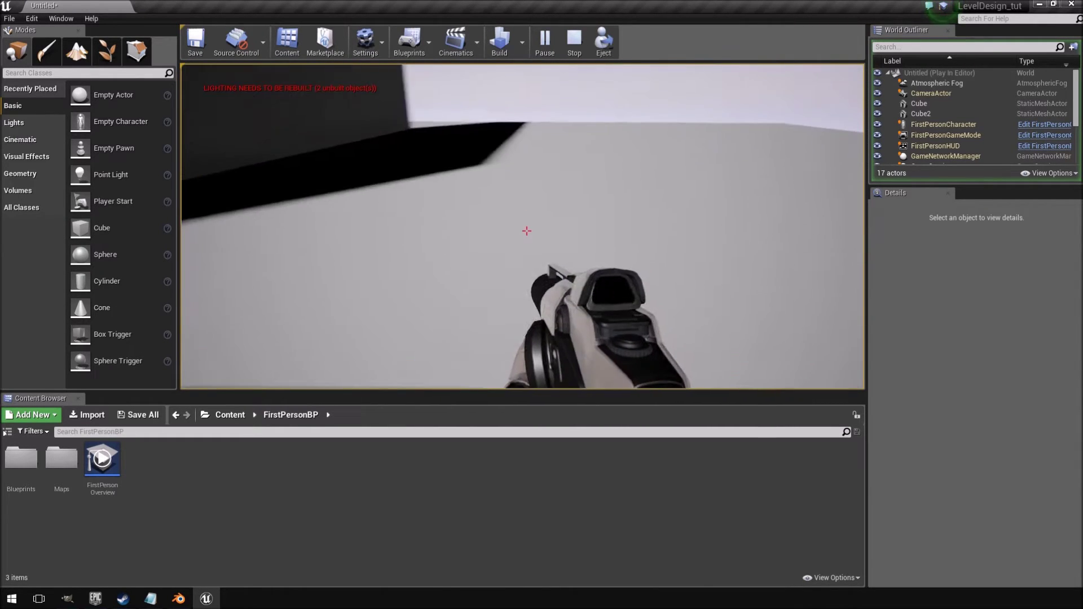
key("a")
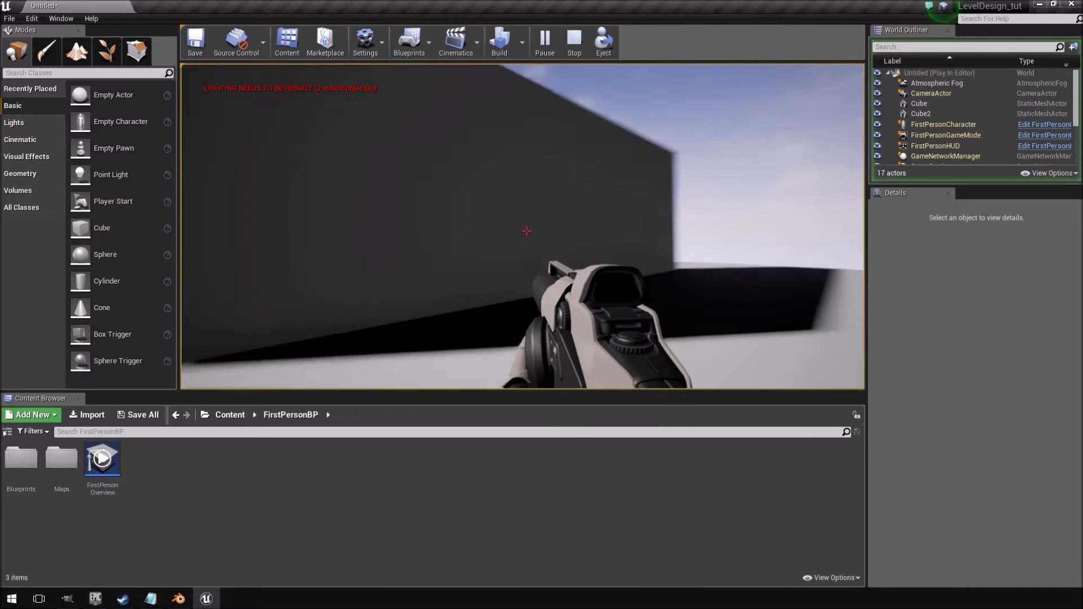
key("w")
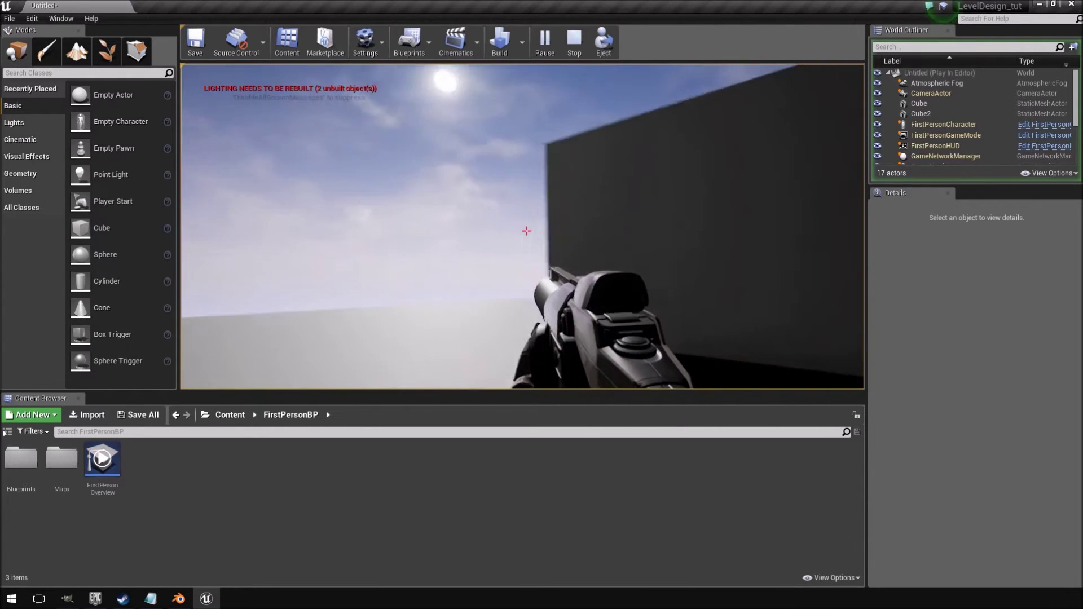
key("w")
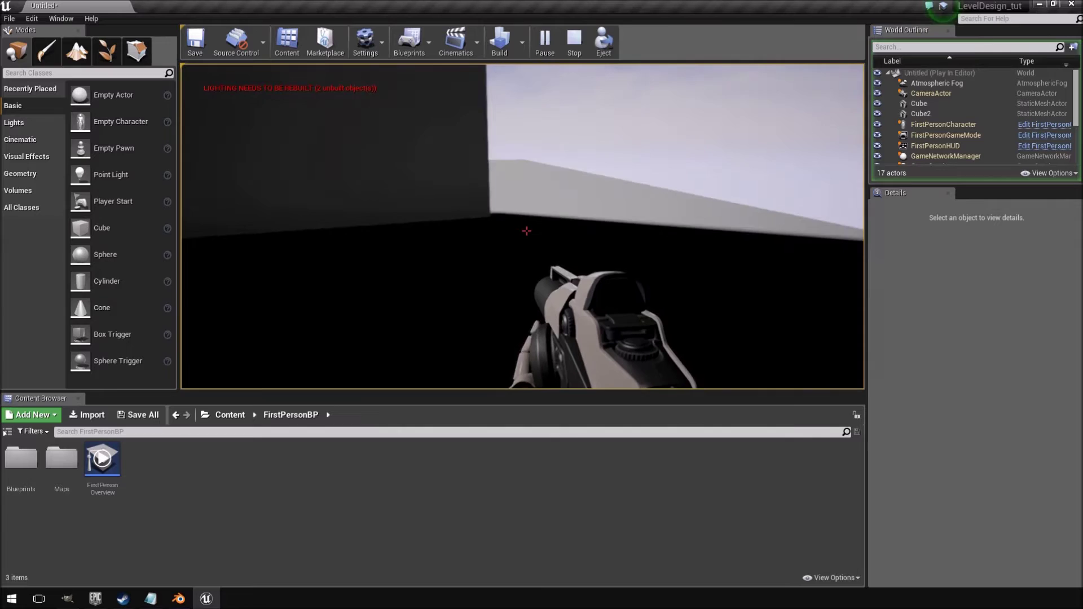
key("w")
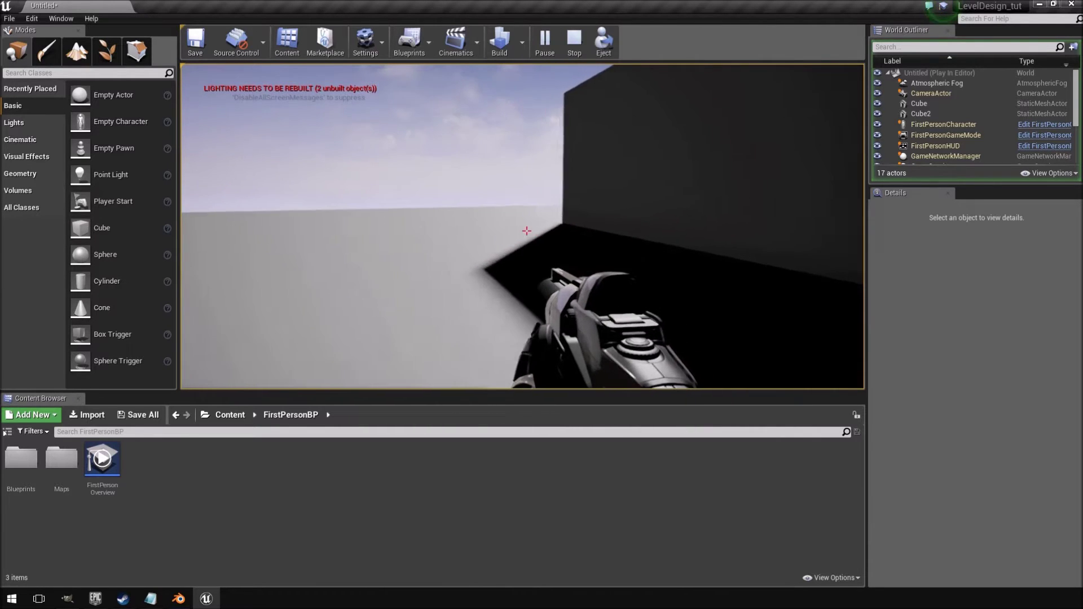
key("s")
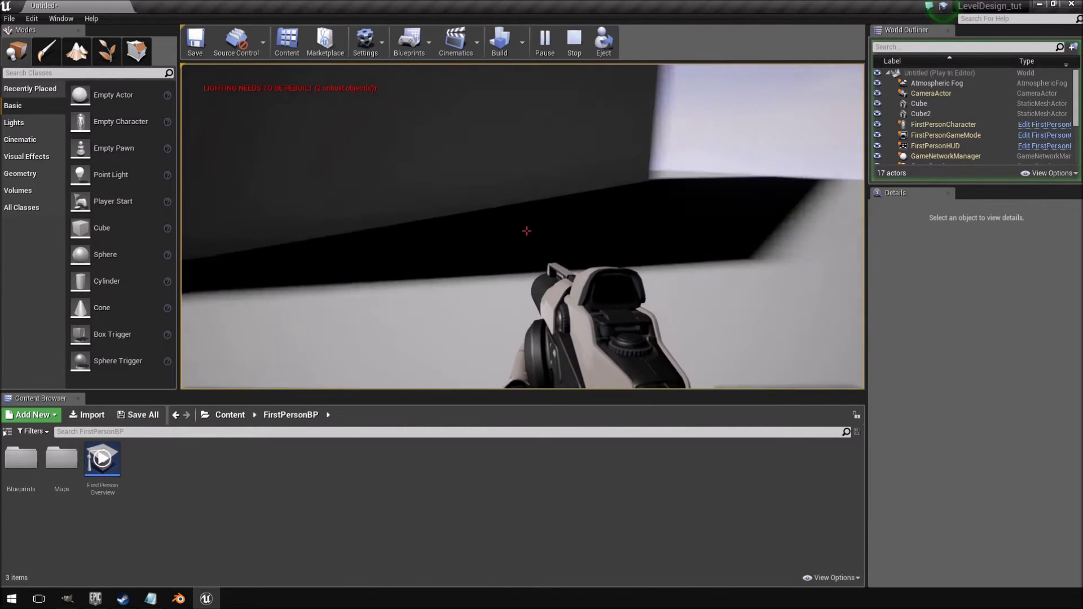
key("s")
key("w")
key("w")
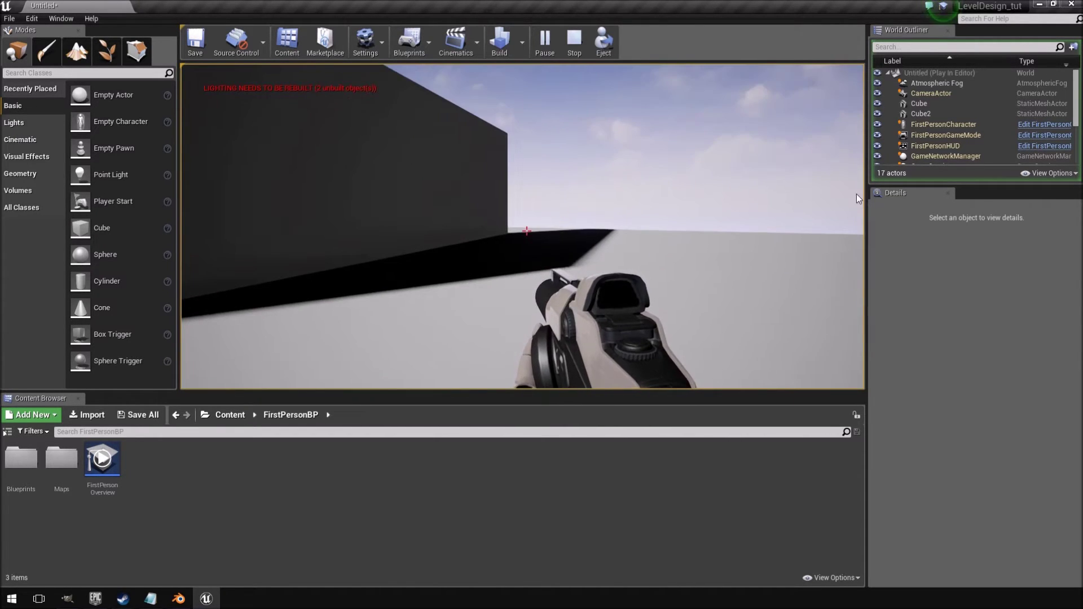
key("Escape")
Step: Return the viewport to the Top view and switch to GIMP to consult the floor plan sketch
key("s")
right_click_drag(466, 254, 395, 268)
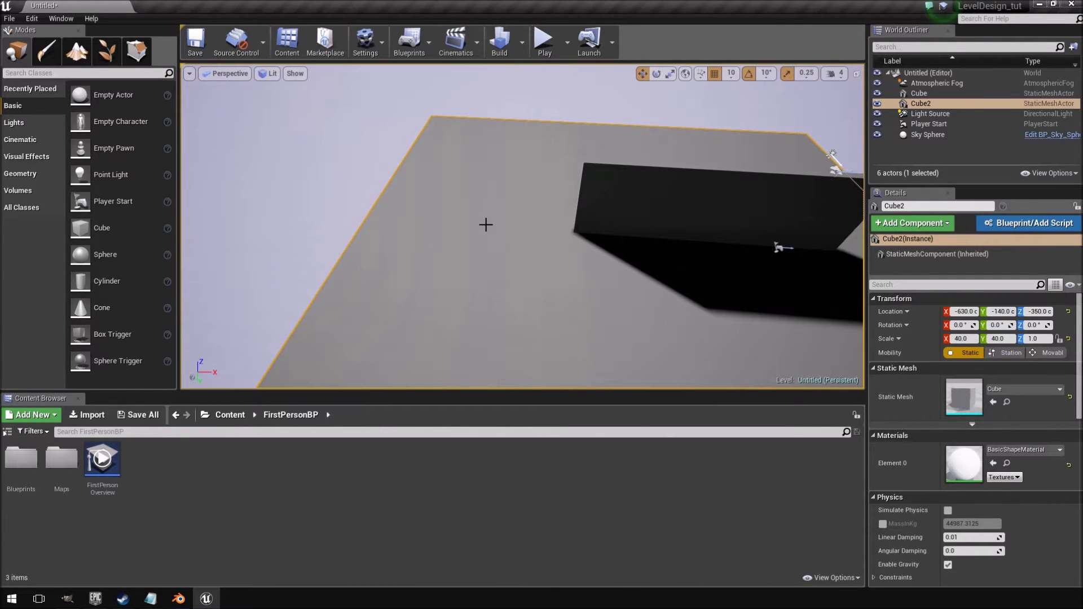
key("alt+j")
scroll(564, 302, "down", 1)
right_click_drag(560, 204, 552, 163)
scroll(564, 303, "up", 3)
scroll(552, 163, "up", 1)
scroll(387, 192, "up", 2)
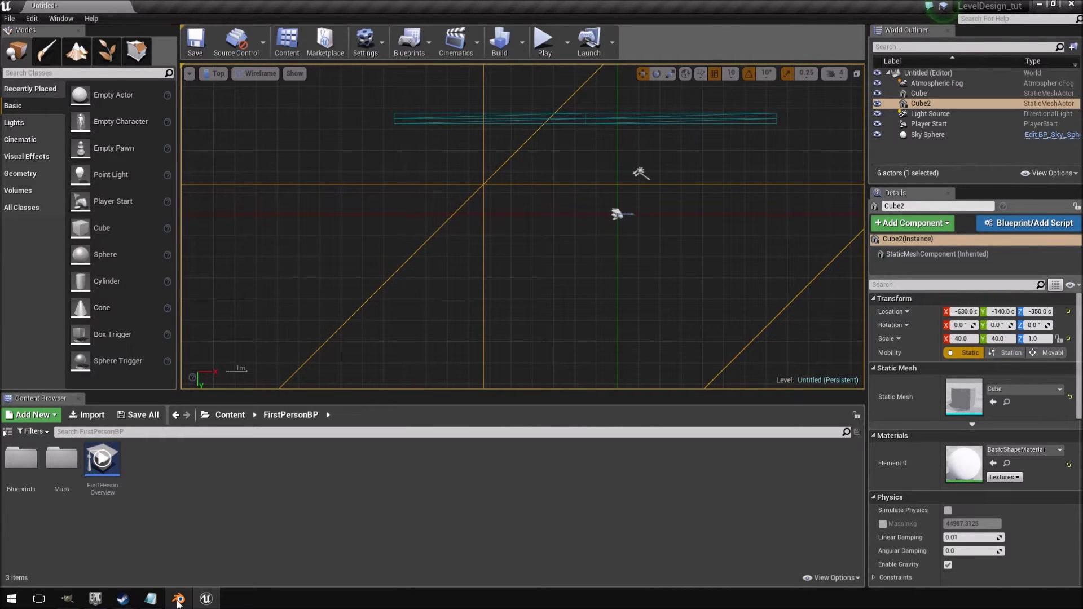
mouse_move(178, 601)
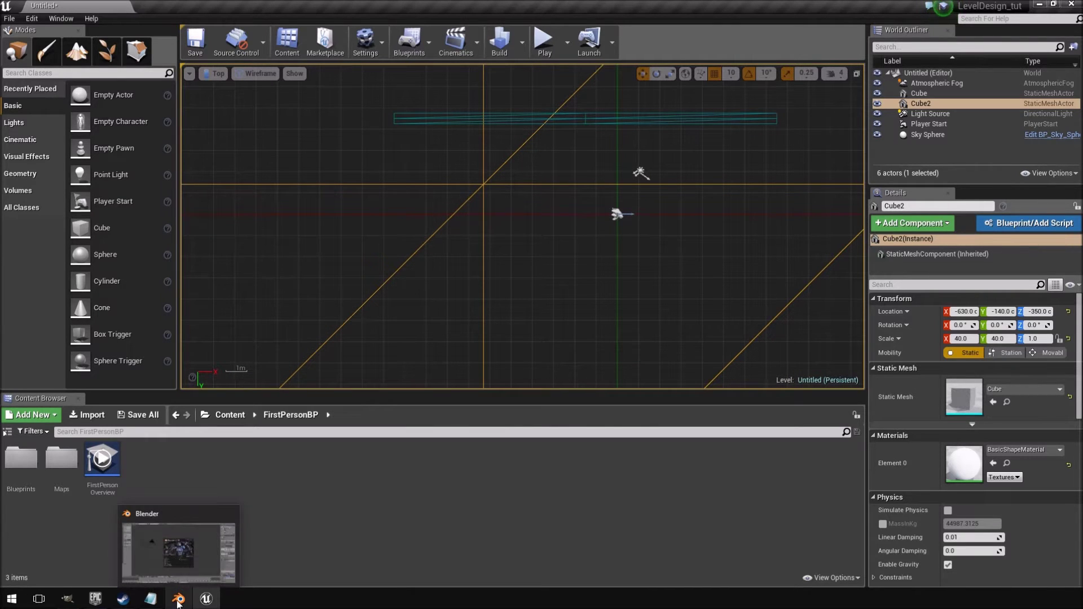
left_click(68, 599)
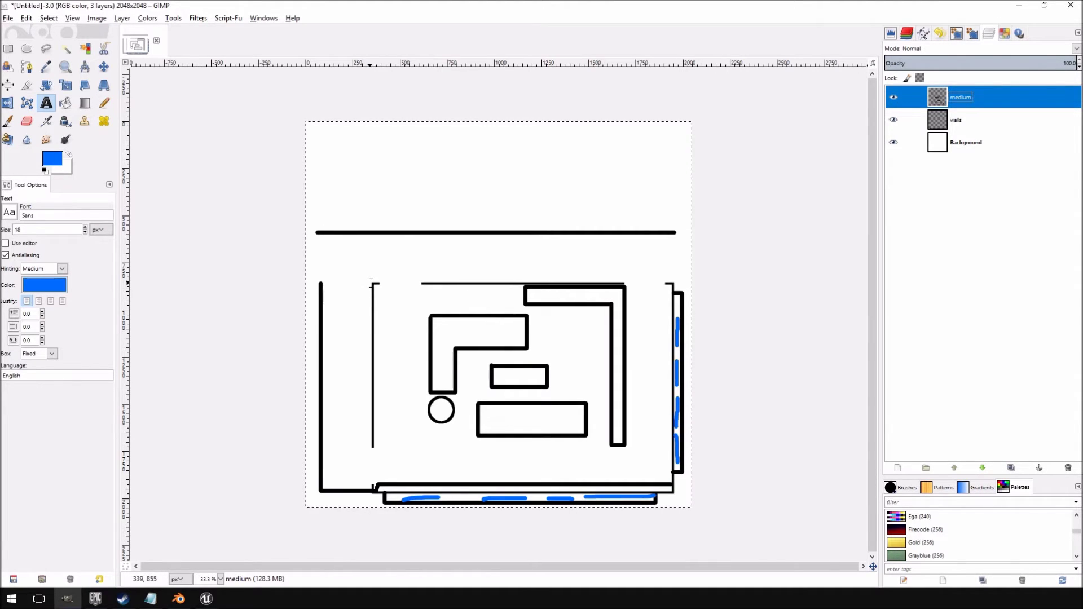
Step: Switch back to Unreal Editor and inspect the long wall selected in the Top view
left_click(207, 599)
right_click_drag(482, 141, 512, 168)
left_click(433, 199)
scroll(512, 168, "down", 2)
scroll(512, 168, "up", 2)
scroll(512, 168, "up", 3)
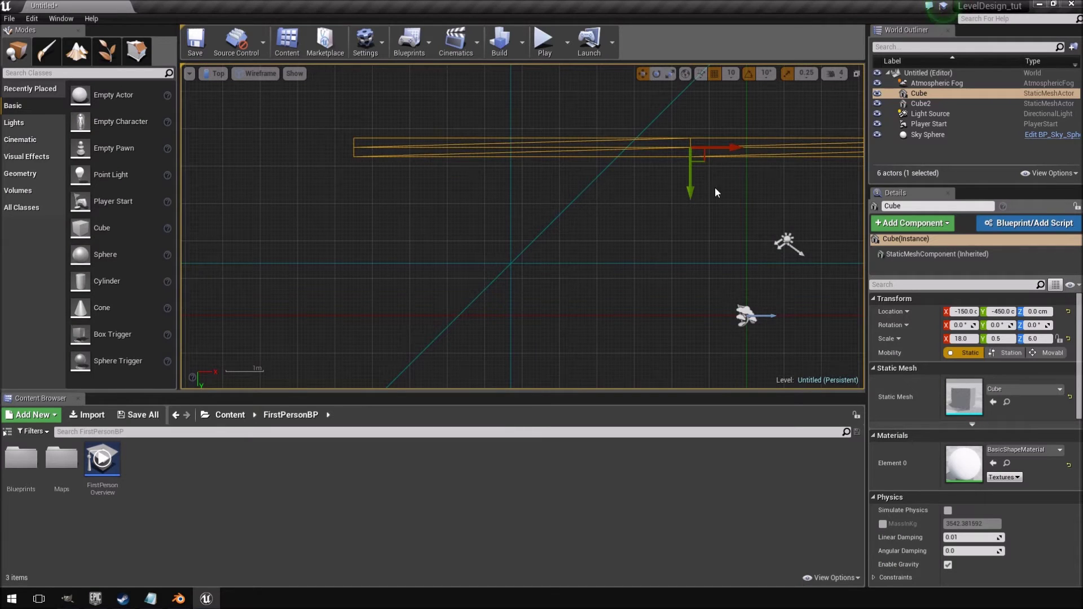
Step: Check the doorway gap near the inner room's upper-left corner in the GIMP floor plan, and return to Unreal Editor
key("alt+Tab")
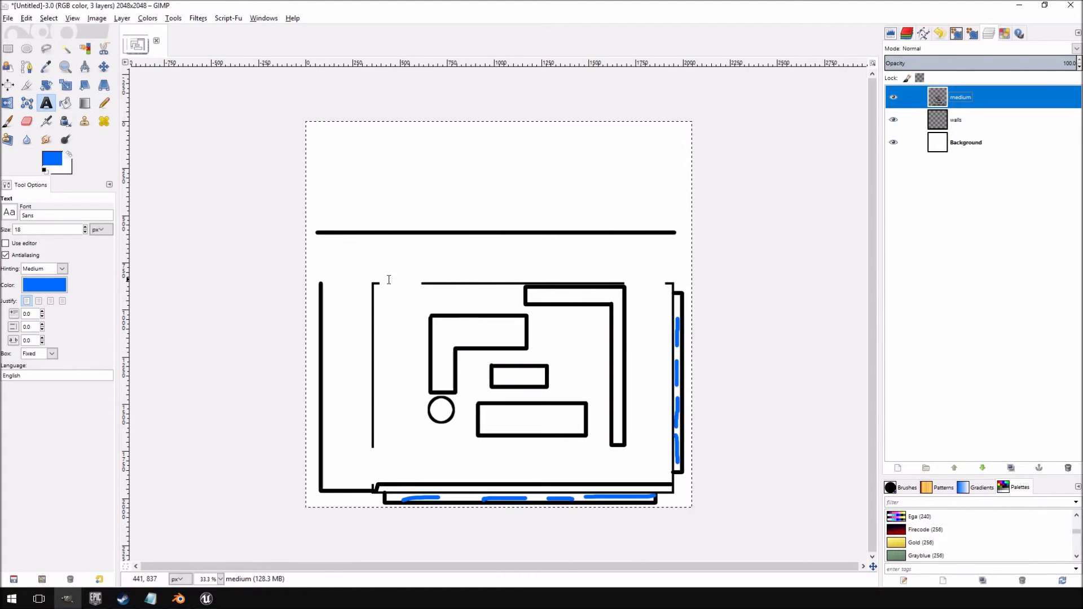
left_click_drag(379, 279, 400, 279)
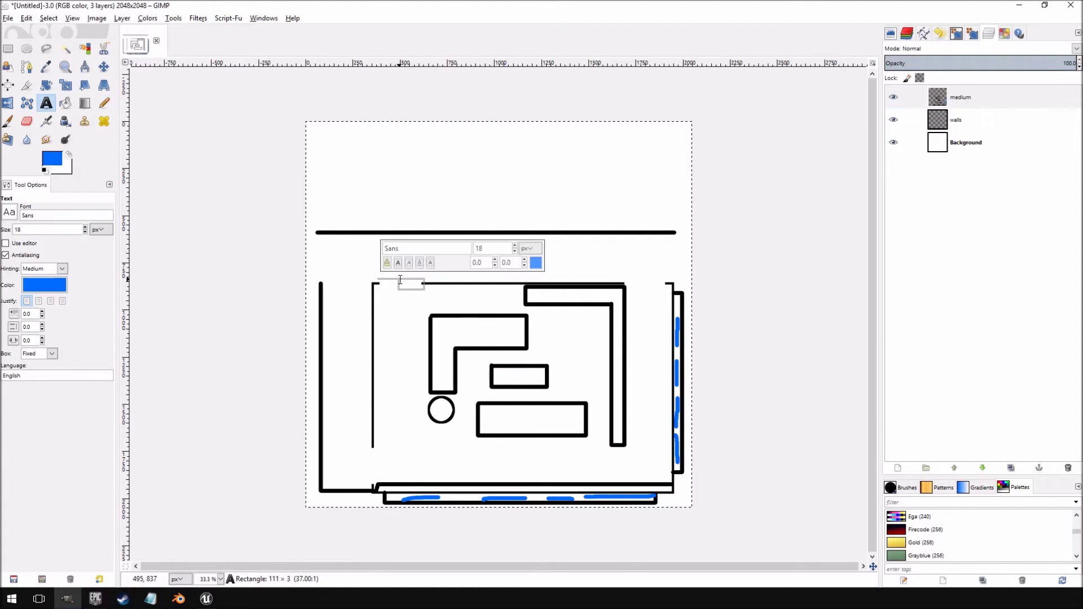
key("r")
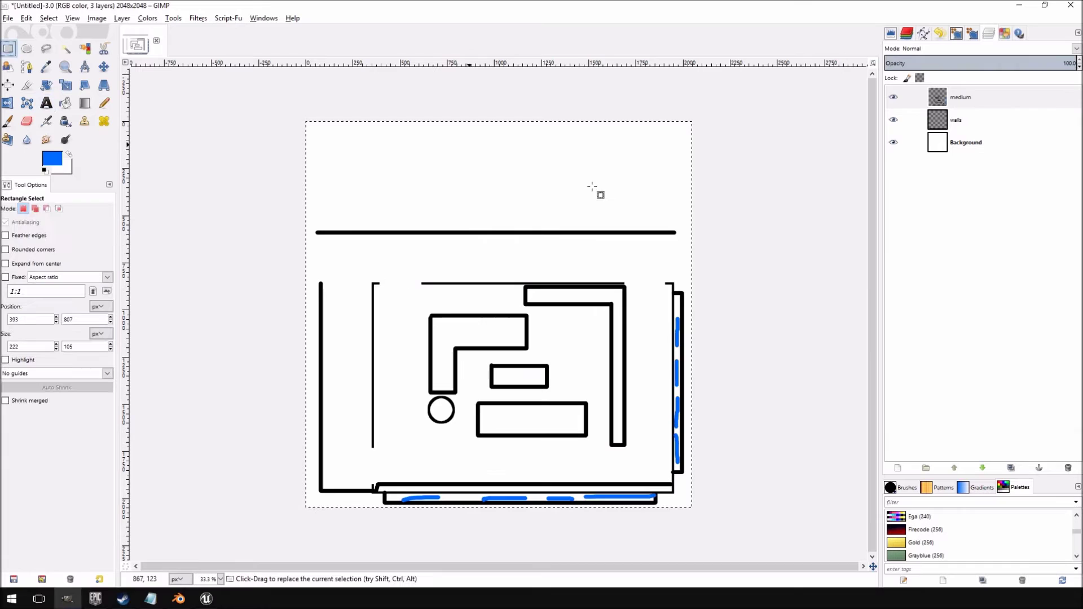
key("alt+Tab")
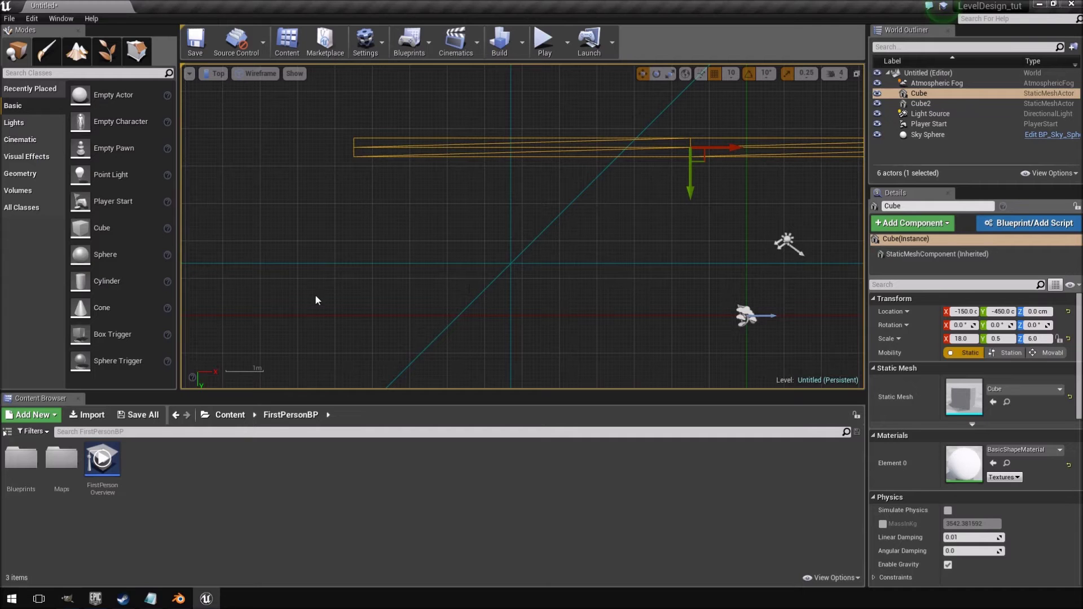
Step: Place a third cube just below the long wall's left end, at about X -1060, Y -230 cm
right_click_drag(454, 178, 337, 200)
scroll(381, 195, "down", 4)
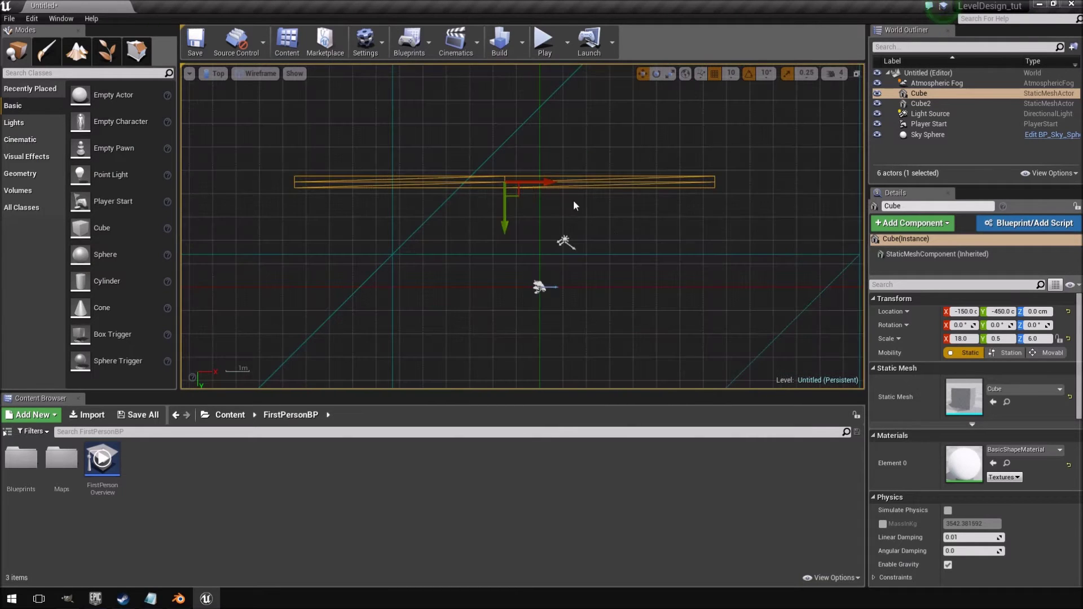
right_click_drag(532, 247, 605, 224)
left_click_drag(102, 227, 368, 208)
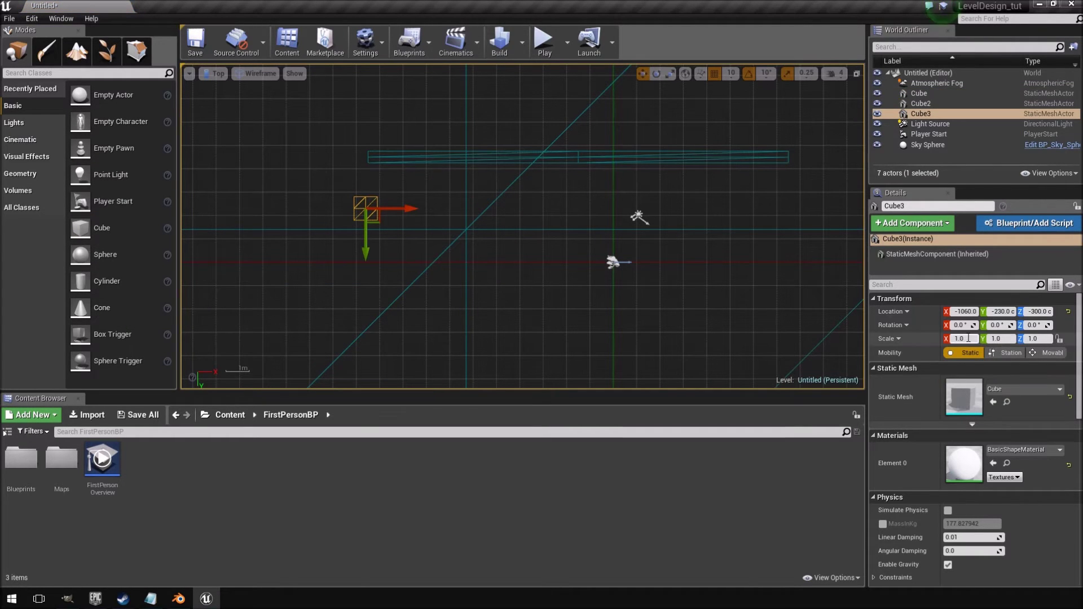
Step: Scale the third cube to X 14 and Y 0.5
key("BackSpace")
type("0.5")
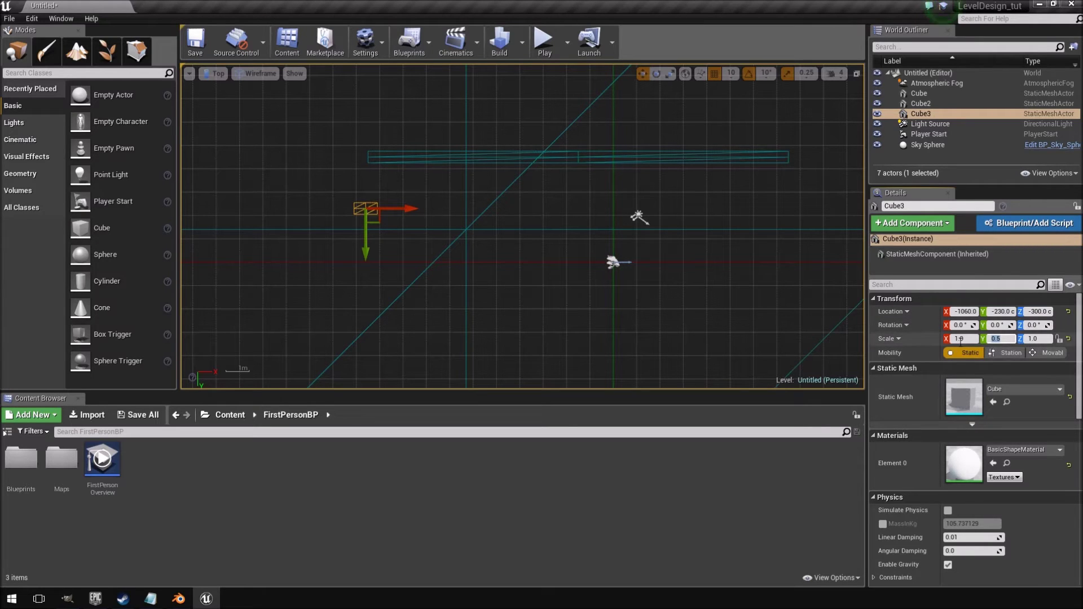
left_click(971, 339)
left_click(613, 161)
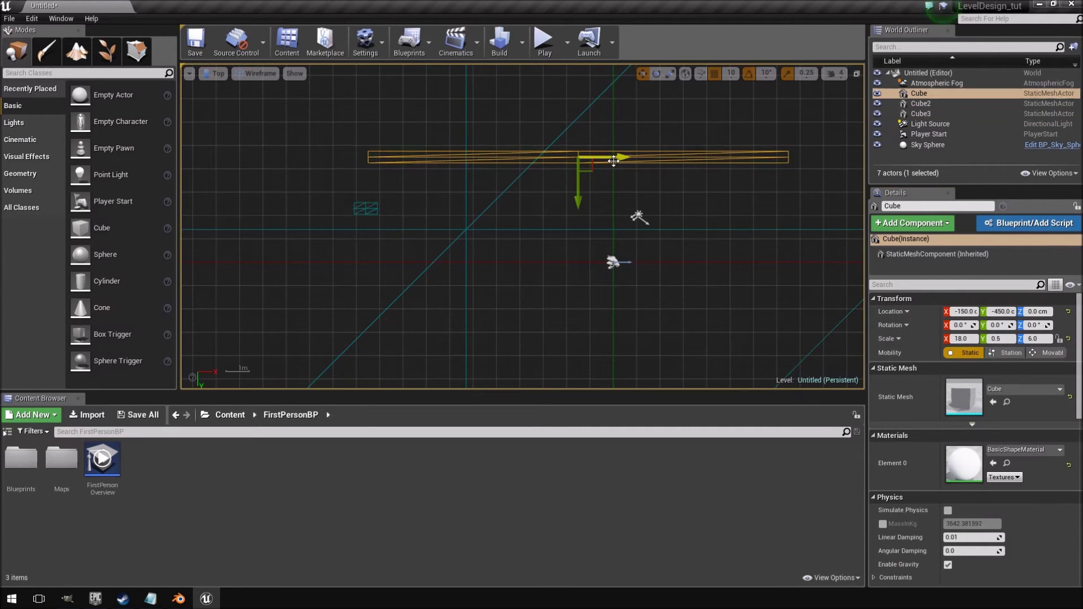
left_click(365, 208)
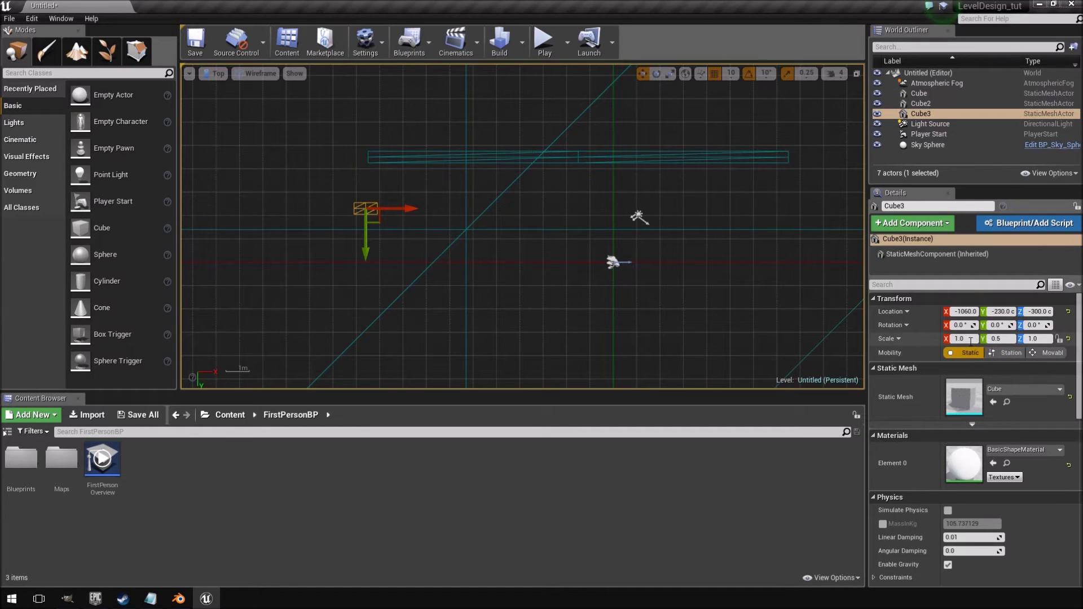
type("14")
key("Return")
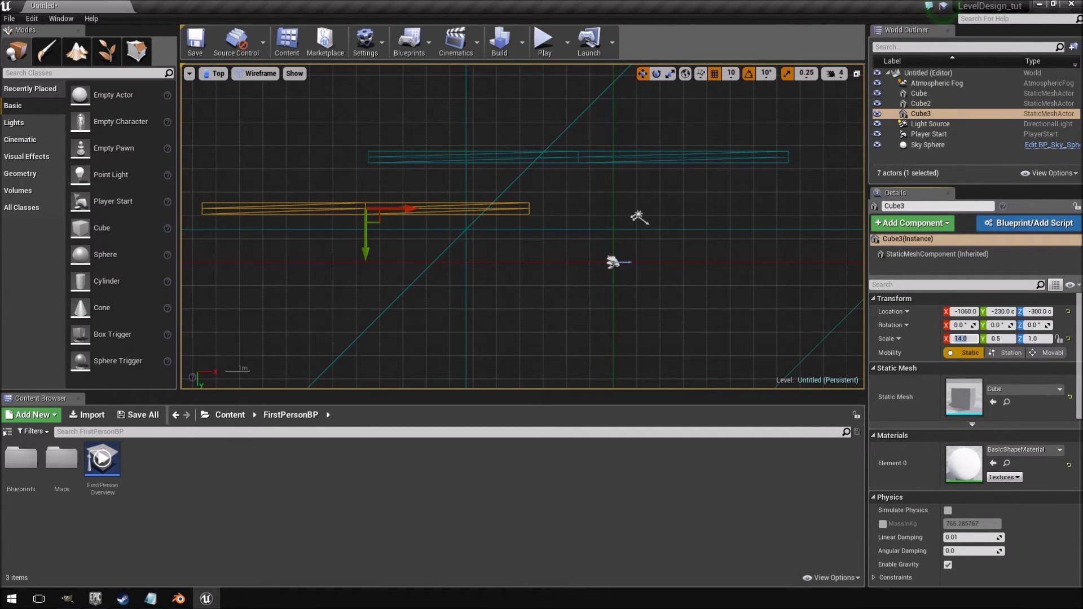
Step: Scale the third cube to X 0.5 and Y 14 as a side wall
type("0")
key("Tab")
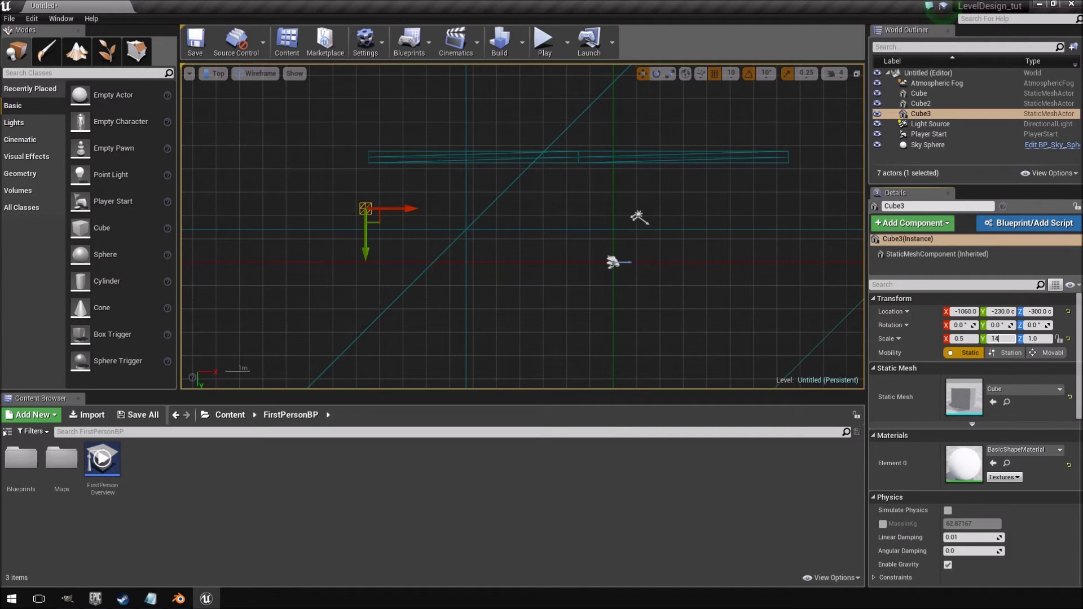
type("14")
key("Return")
Step: Move the side wall to about X -1070, Y 220 cm so it forms a corner with the long wall's left end
left_click_drag(357, 239, 357, 347)
scroll(360, 213, "up", 2)
right_click_drag(385, 218, 417, 323)
scroll(414, 265, "up", 3)
scroll(417, 322, "down", 4)
right_click_drag(441, 255, 443, 125)
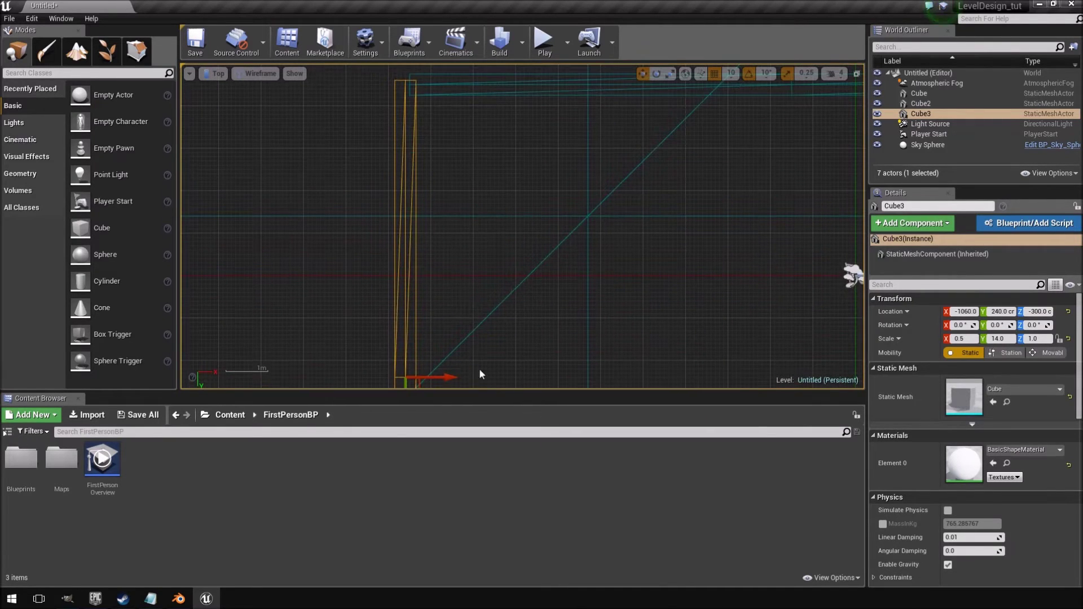
left_click_drag(451, 375, 447, 376)
scroll(436, 288, "down", 4)
right_click_drag(436, 286, 445, 212)
left_click_drag(426, 312, 423, 309)
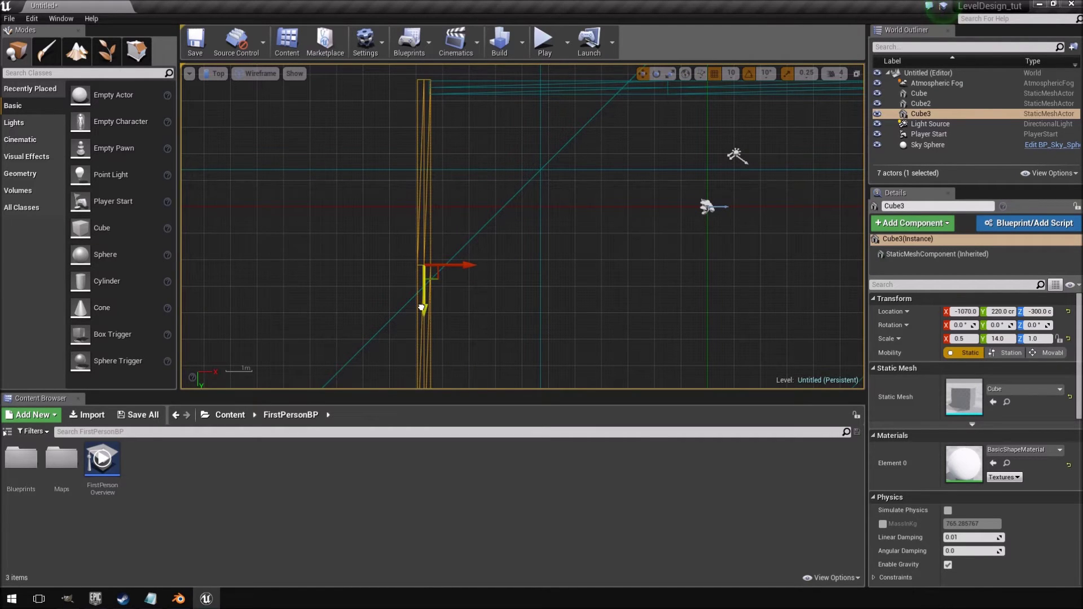
Step: Duplicate the long wall to about Y 910 cm and the side wall to about X 770 cm to close the room
scroll(435, 305, "down", 6)
right_click_drag(468, 311, 537, 238)
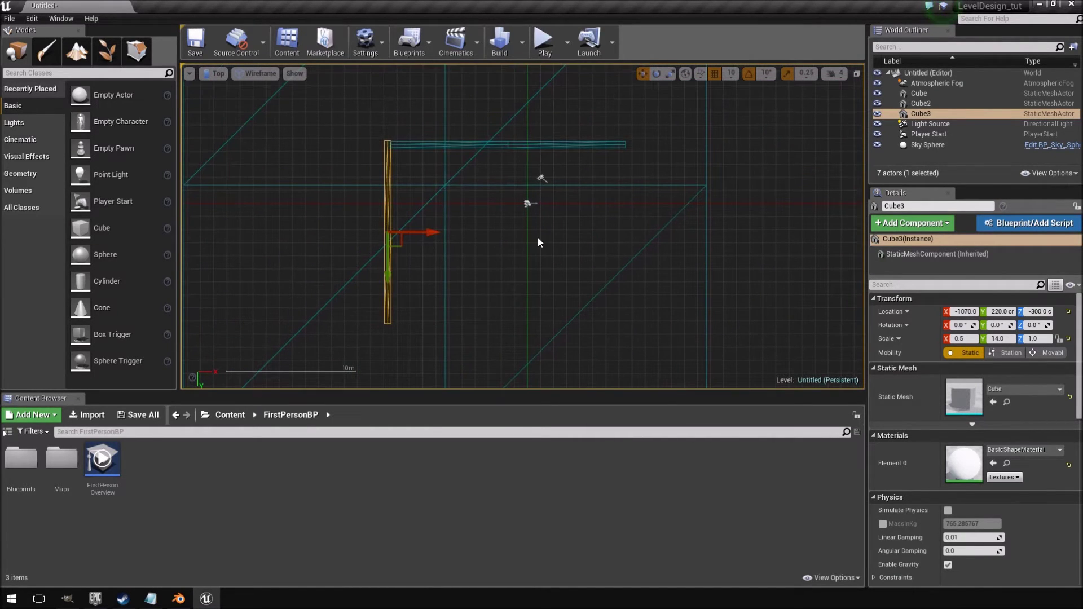
left_click(528, 145)
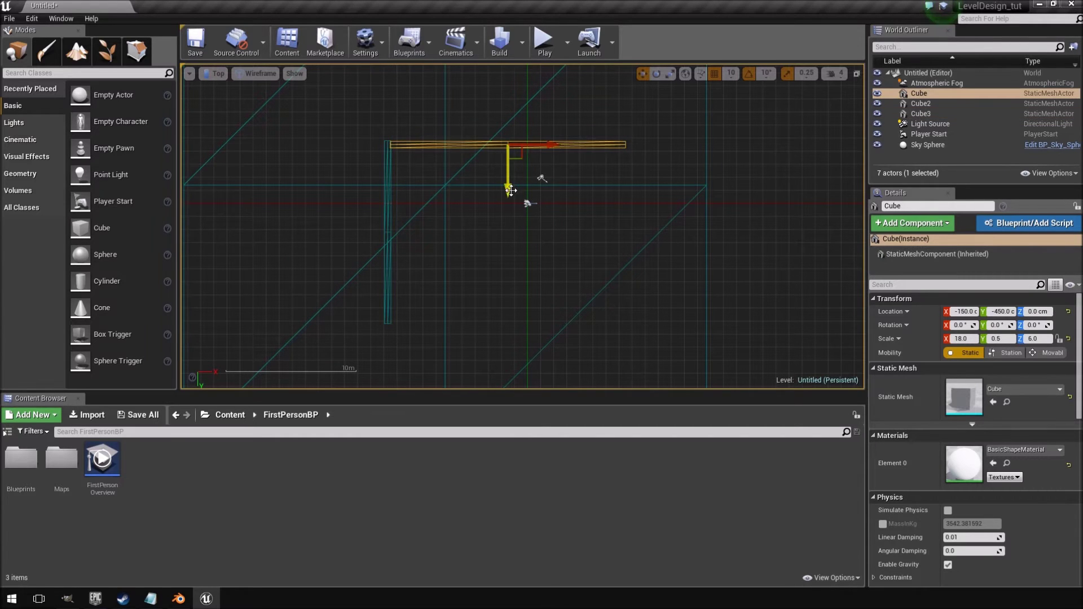
left_click_drag(507, 180, 507, 358, "alt")
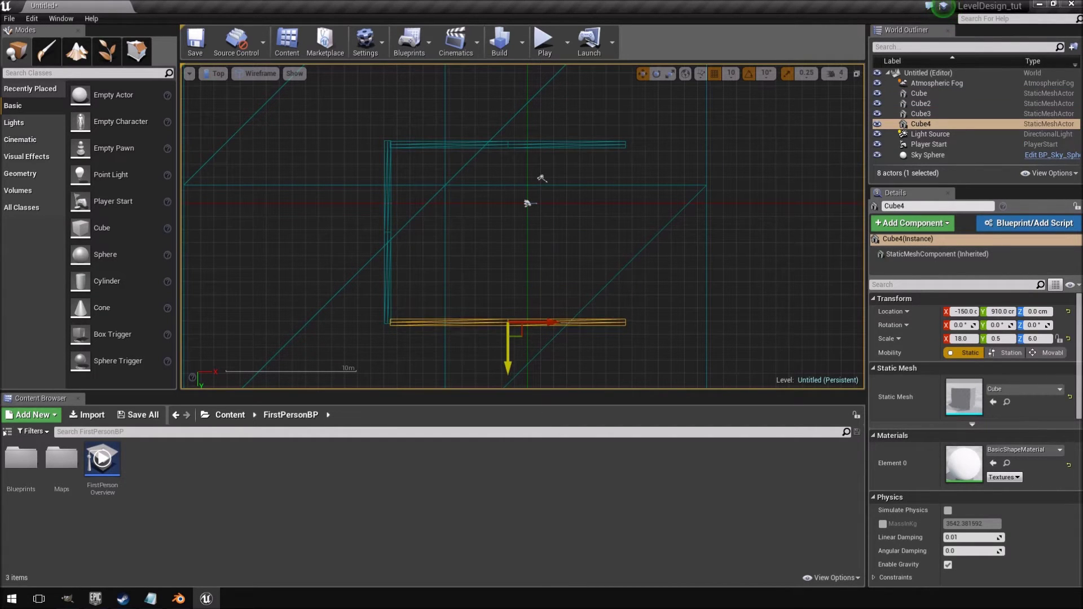
left_click(387, 181)
left_click_drag(445, 232, 684, 232, "alt")
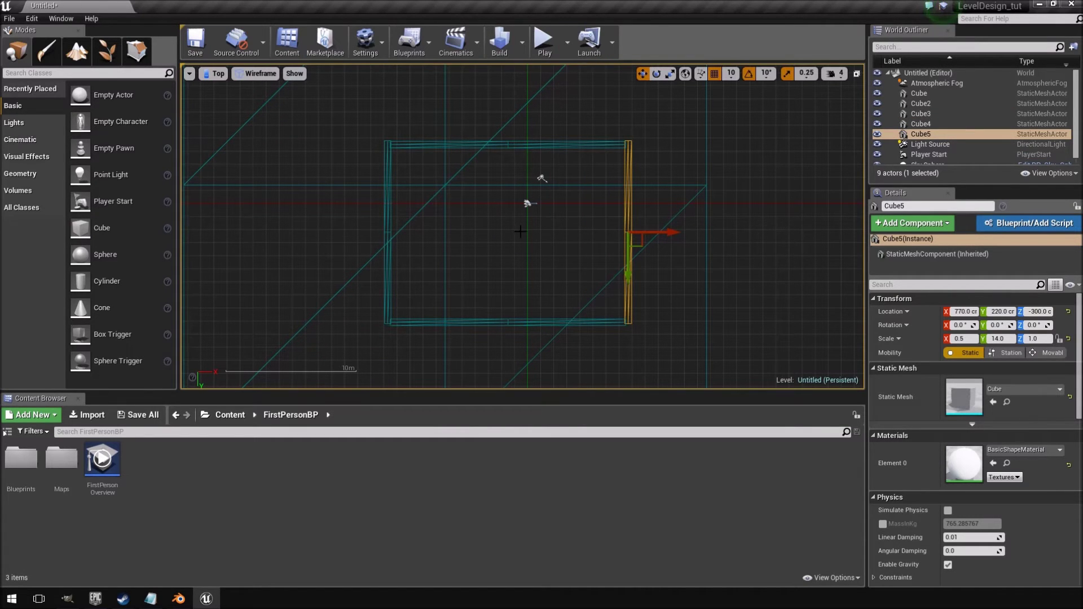
Step: Play test the four-walled room, checking the height of the new walls
right_click_drag(489, 272, 520, 239)
left_click(545, 44)
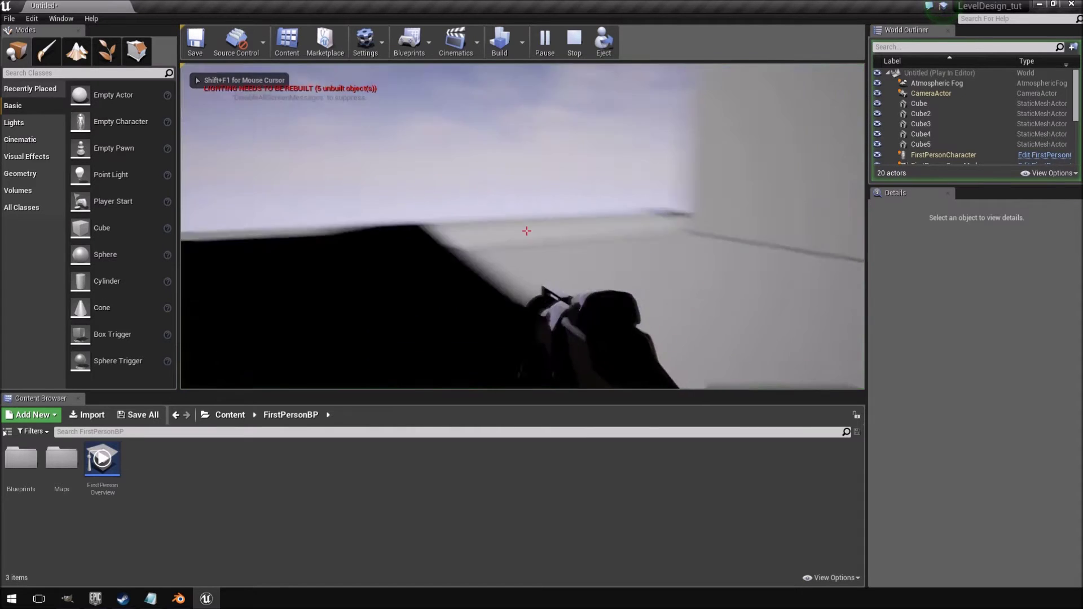
key("w")
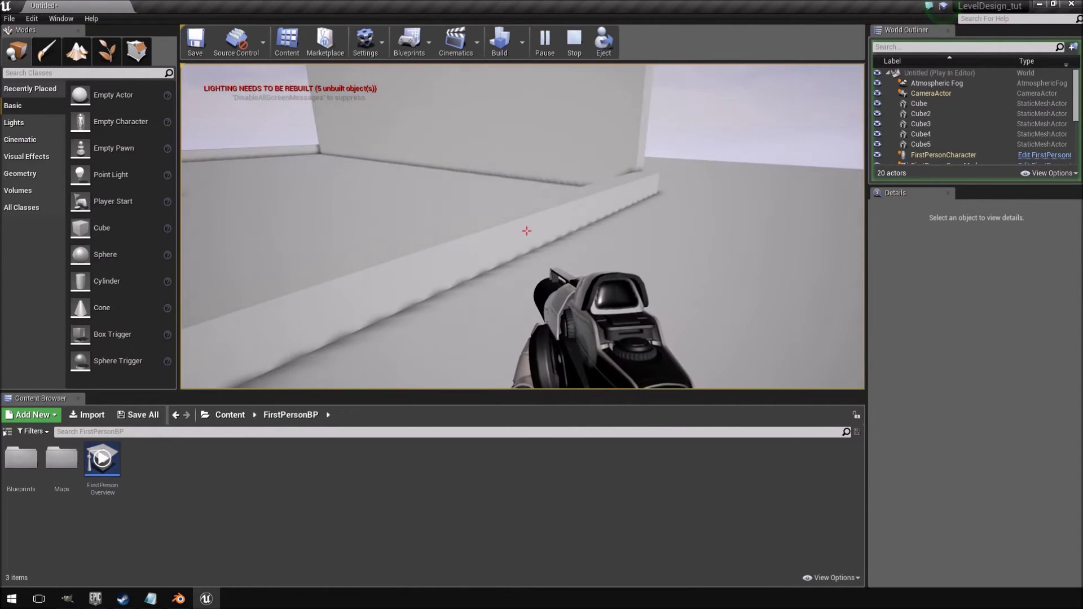
key("Escape")
Step: Set the Z scale of both side walls to 6 to match the long walls, and play test the room's heights
left_click(620, 289)
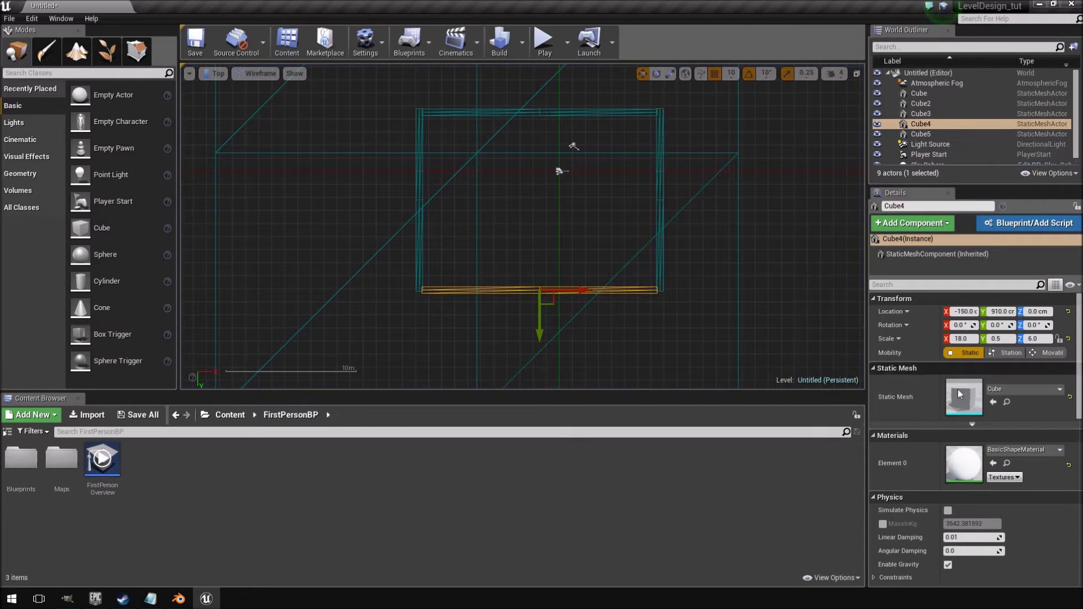
left_click(421, 183)
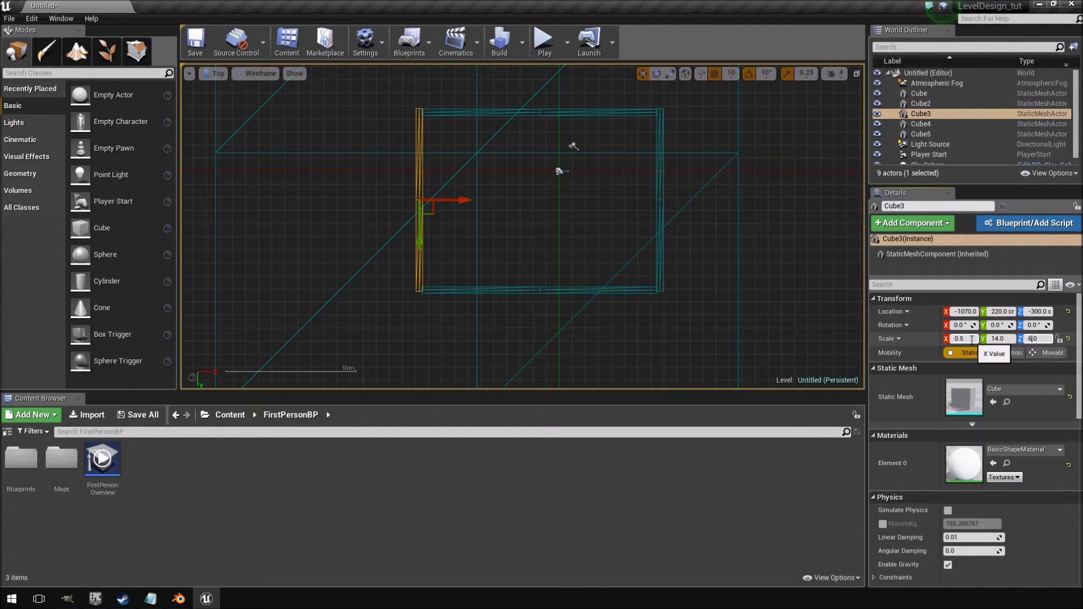
left_click(660, 151)
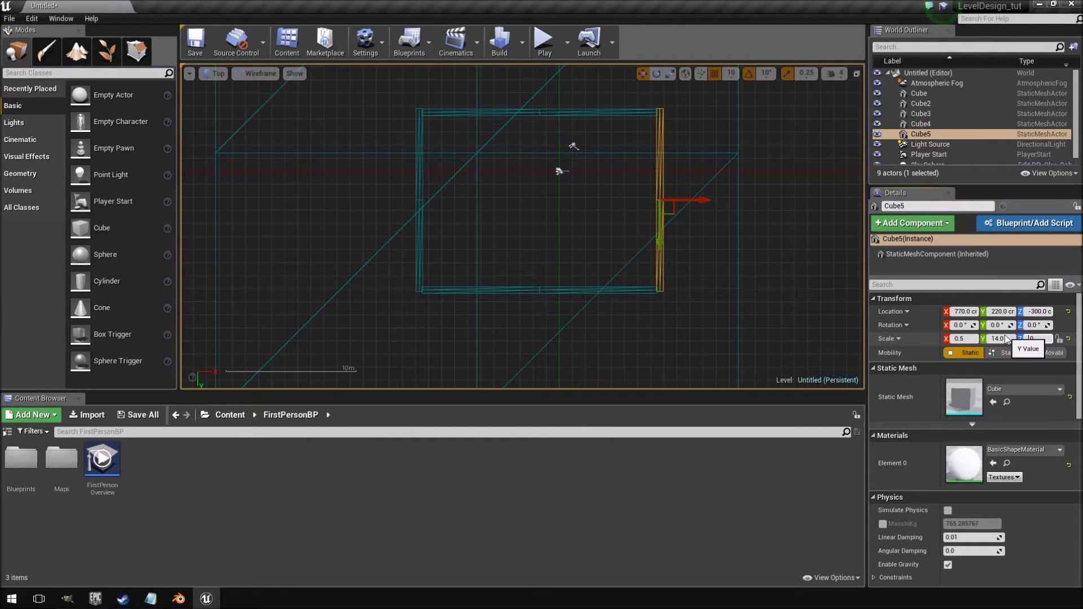
left_click(544, 42)
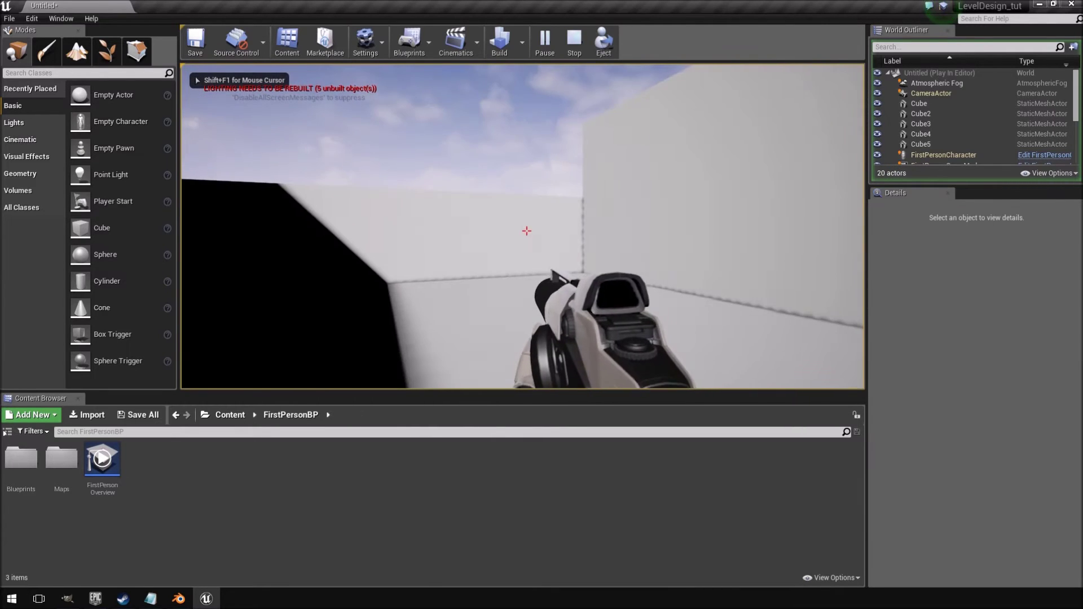
key("Escape")
Step: In the Right view, raise both side walls to Z 0 cm so they stand on the floor like the long walls
right_click_drag(523, 257, 506, 198)
right_click_drag(441, 254, 403, 273)
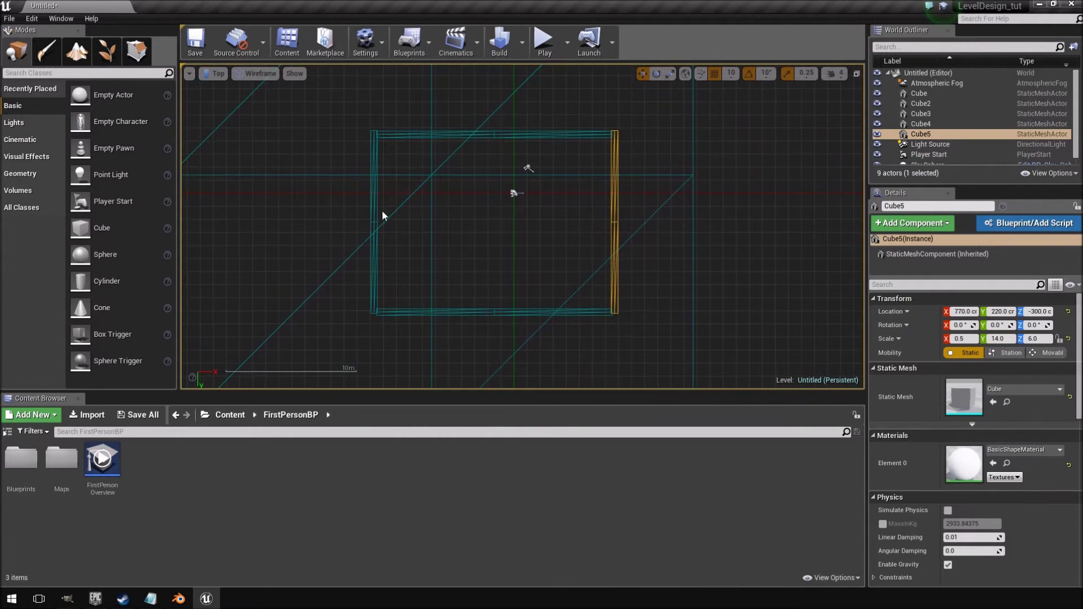
left_click(215, 73)
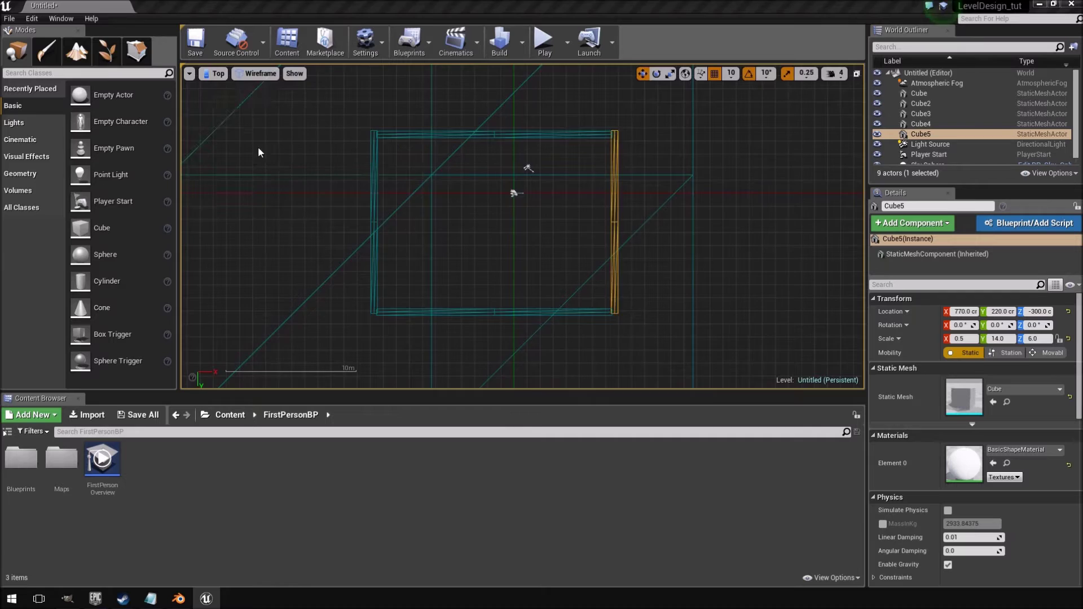
left_click(261, 151)
scroll(507, 265, "up", 6)
scroll(528, 299, "up", 1)
left_click(538, 277)
left_click(535, 228)
left_click_drag(535, 231, 528, 155)
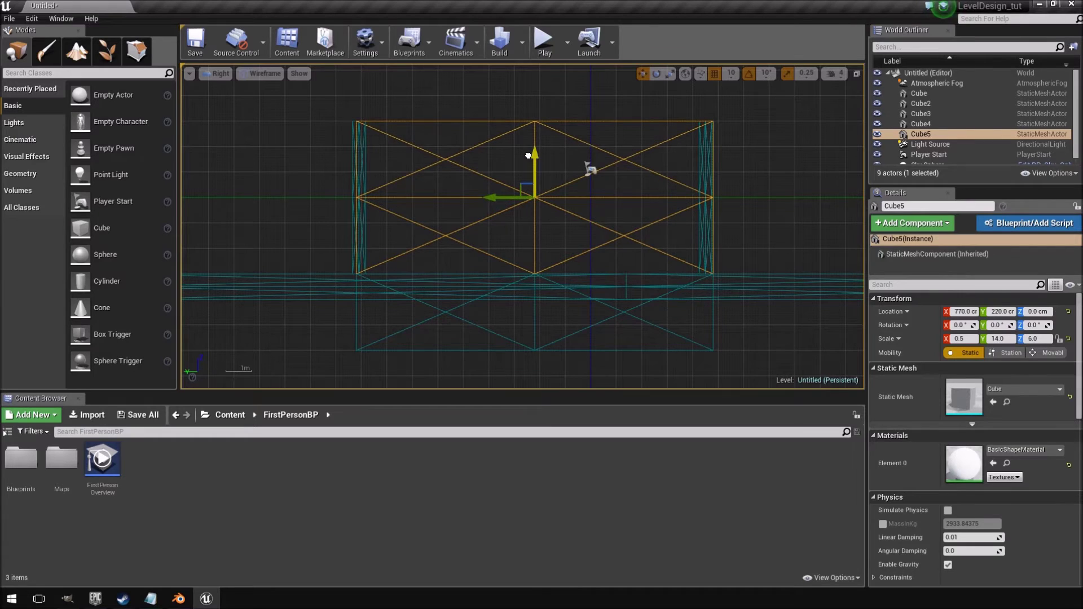
left_click(504, 333)
left_click(507, 336)
left_click_drag(528, 229, 524, 154)
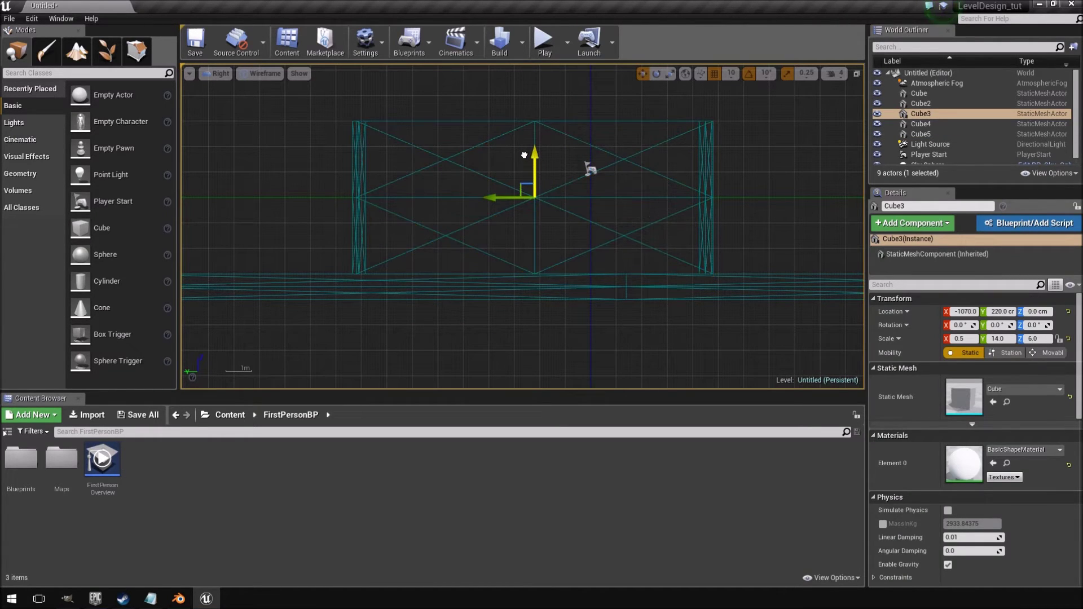
Step: Play test the enclosed room, walking around to judge its size and the height of the raised walls
left_click(541, 40)
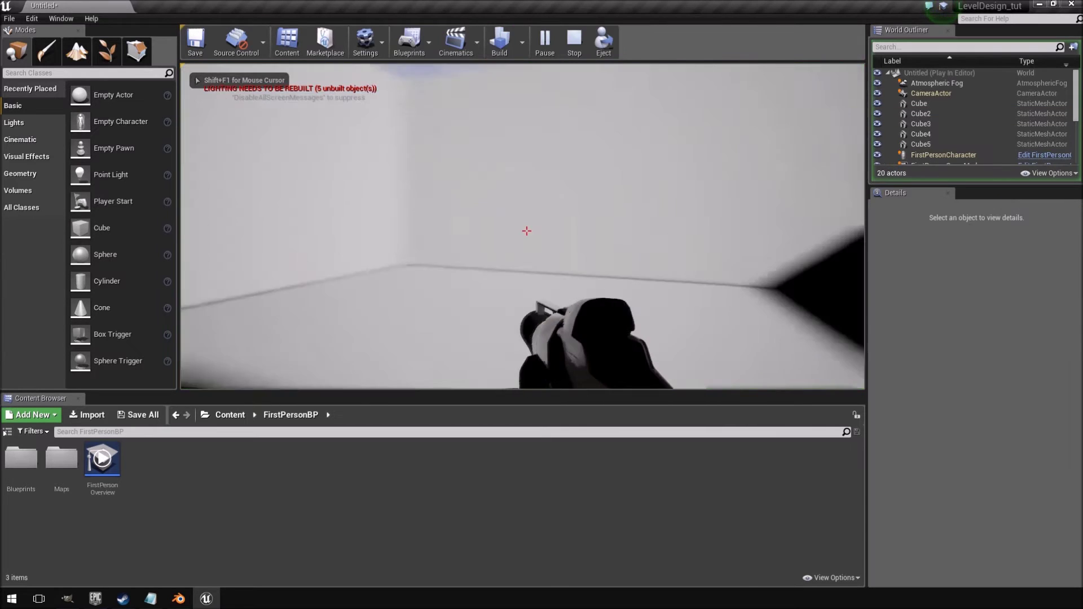
key("w")
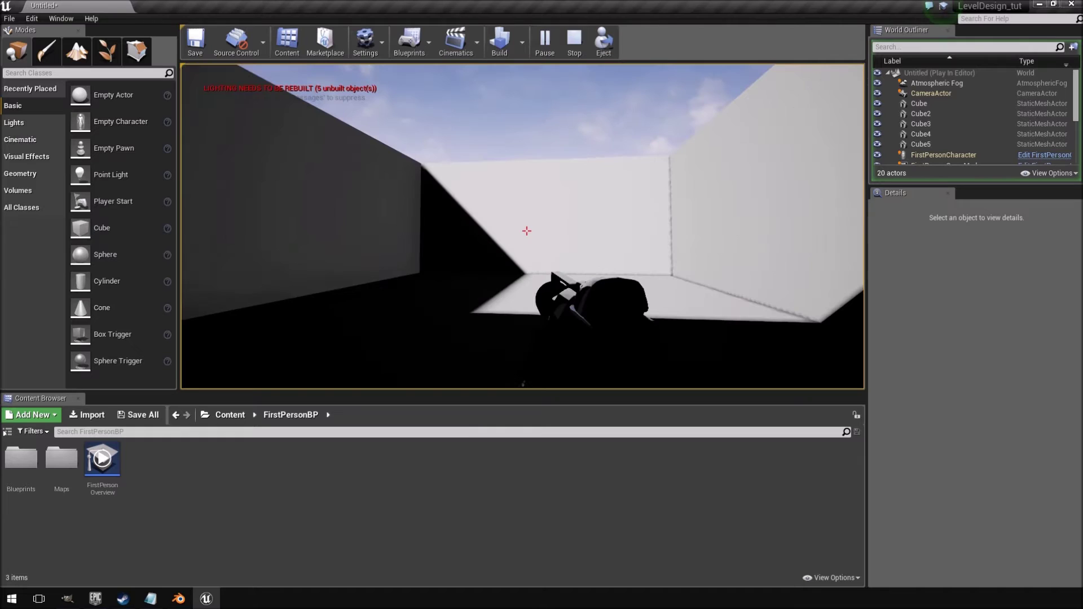
key("w")
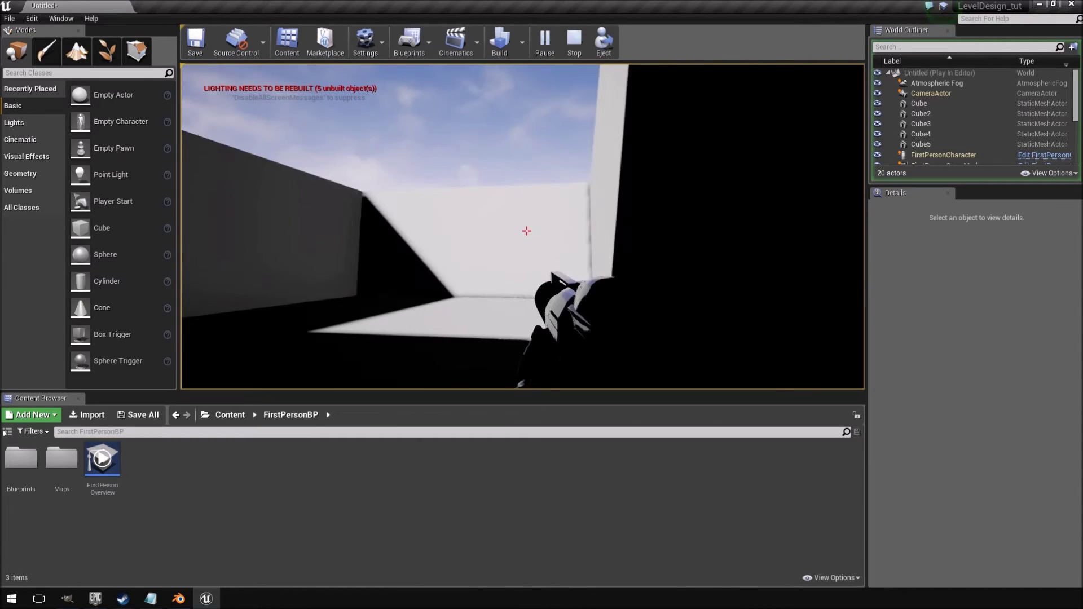
key("Escape")
Step: Switch to GIMP to review the floor plan's outer walls around the central room, and return to Unreal Editor
key("alt+Tab")
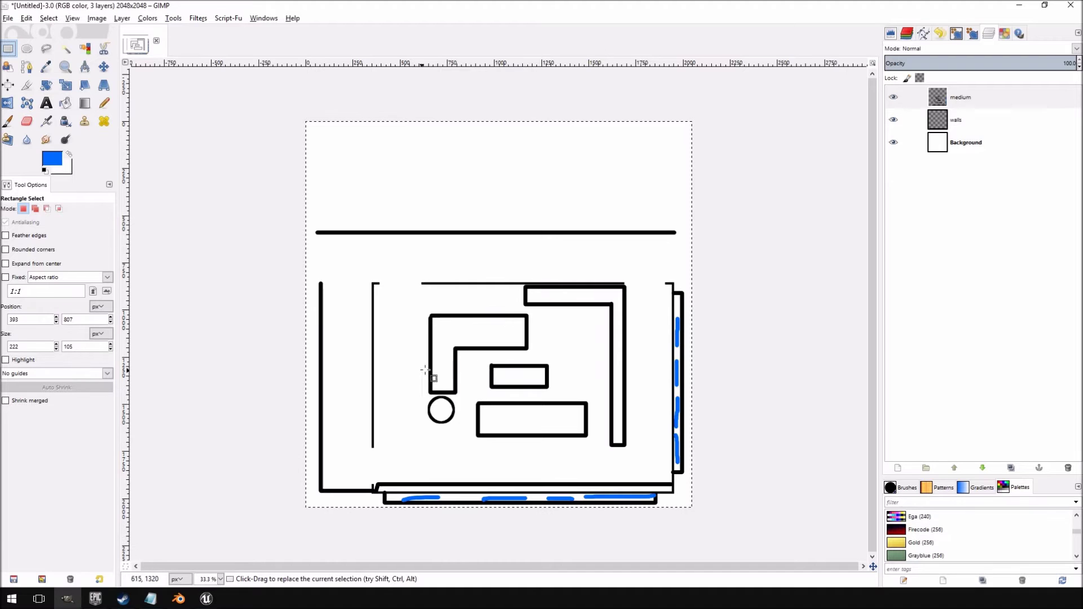
right_click(378, 225)
left_click(366, 471)
key("alt+Tab")
Step: In the Top view, duplicate the side wall at X -1070 cm outward along X as a parallel outer corridor wall
right_click_drag(576, 175, 535, 264)
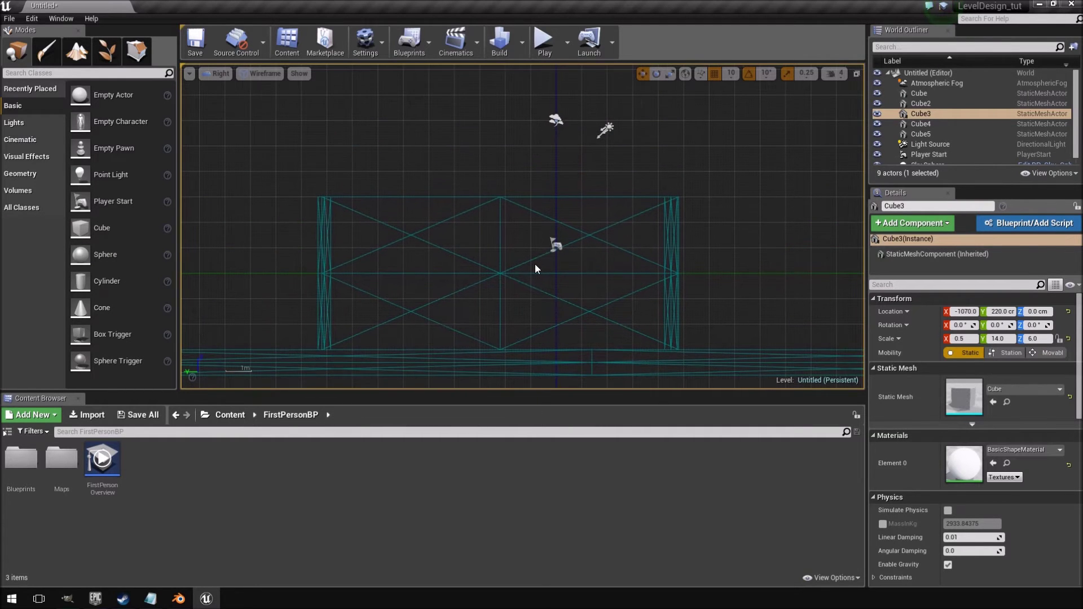
key("alt+j")
scroll(428, 155, "down", 6)
right_click_drag(428, 155, 464, 221)
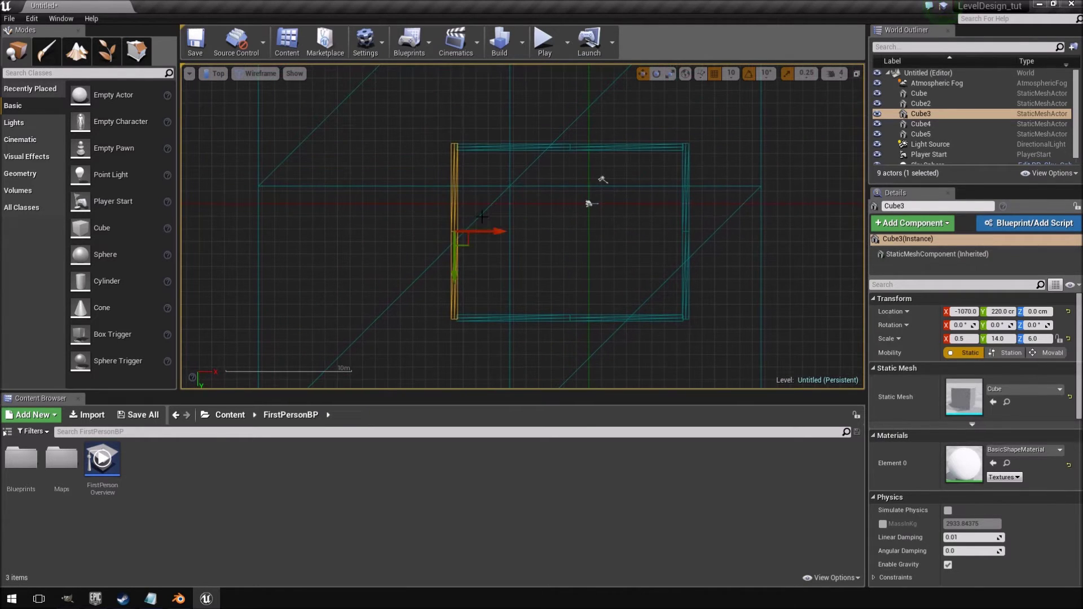
left_click_drag(501, 232, 454, 231, "alt")
Step: Duplicate the long wall at Y -450 cm outward to Y -880 cm, and shift the copy to X -560 cm
right_click_drag(545, 225, 489, 328)
left_click(526, 255)
left_click_drag(519, 294, 519, 239, "alt")
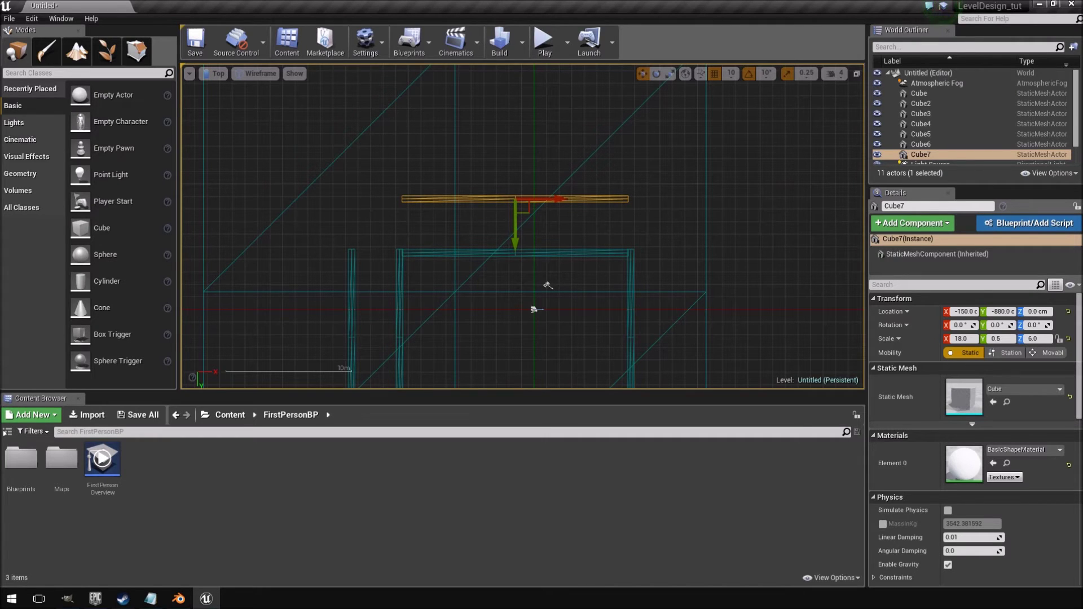
left_click_drag(558, 197, 505, 199)
Step: Set the X scale of the room's long wall at Y -450 cm to 14, leaving openings at both ends
scroll(690, 245, "up", 3)
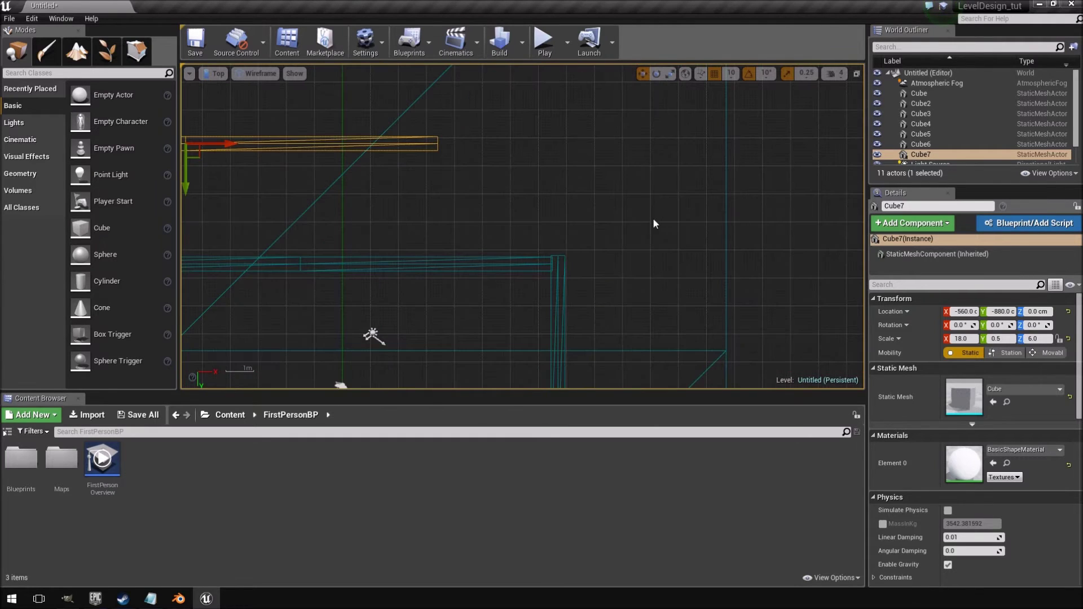
right_click_drag(529, 293, 629, 218)
left_click(614, 197)
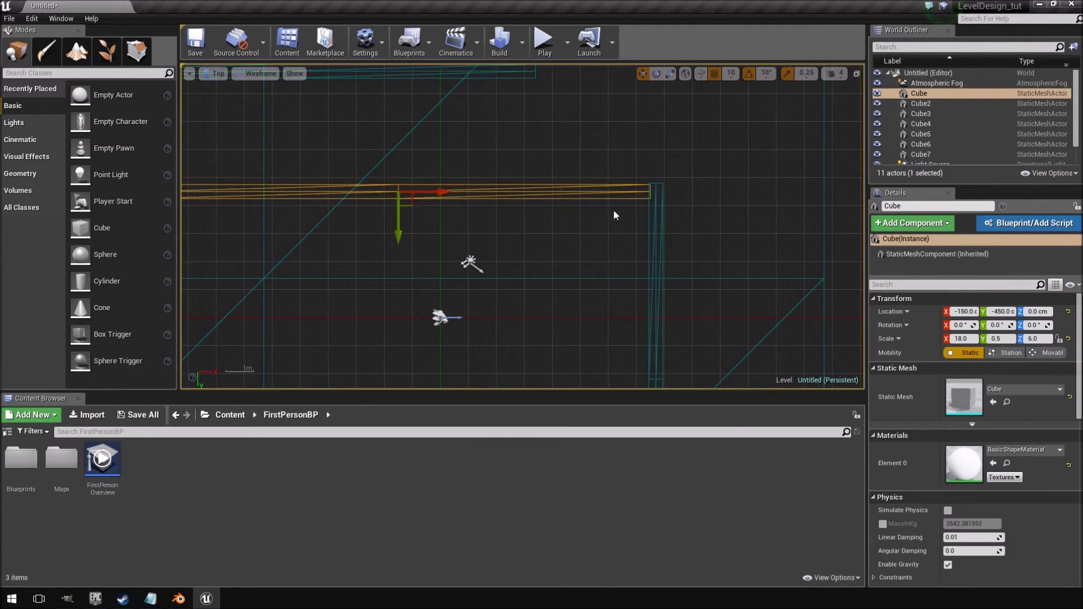
right_click_drag(415, 218, 510, 234)
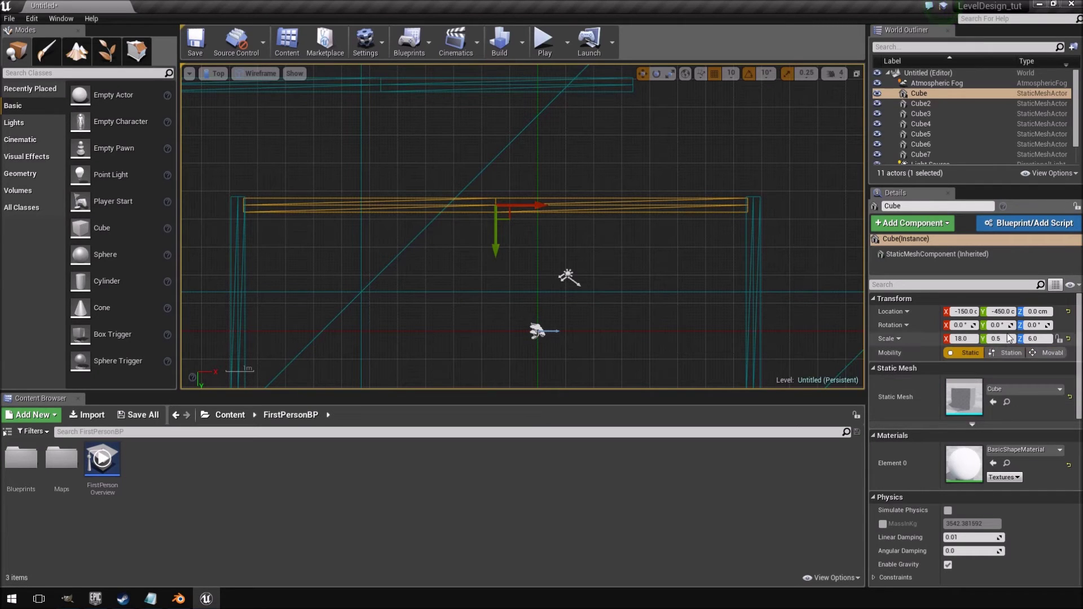
left_click(972, 337)
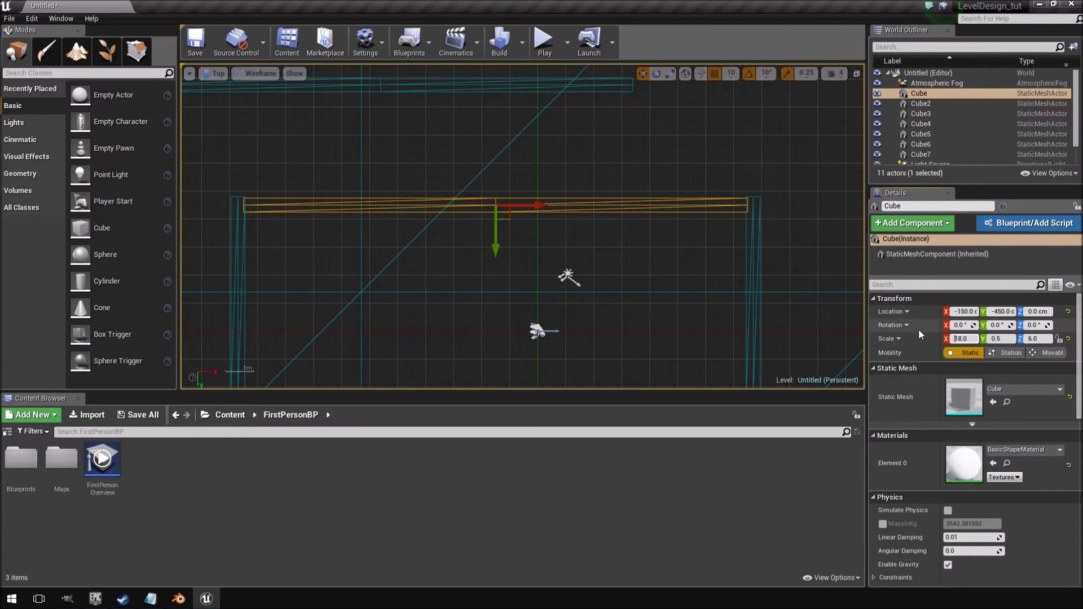
key("Delete")
key("Delete")
type("14")
key("Return")
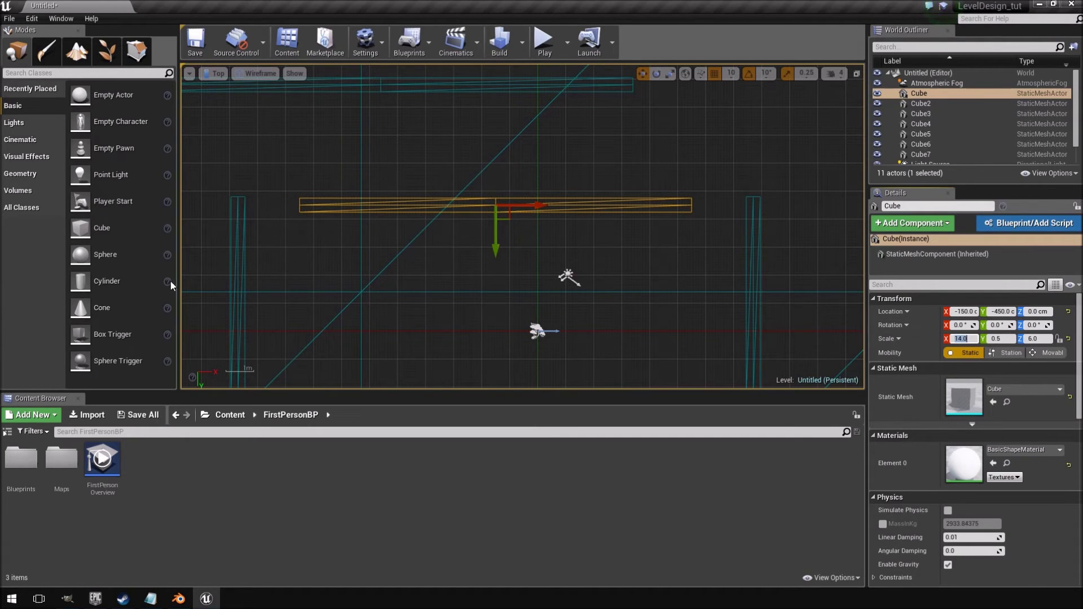
Step: Set the Y scale of the room's side wall at X -1070 cm to 12 and move it to Y 120 cm
right_click_drag(541, 310, 719, 130)
left_click(418, 284)
scroll(421, 288, "down", 5)
right_click_drag(457, 300, 461, 229)
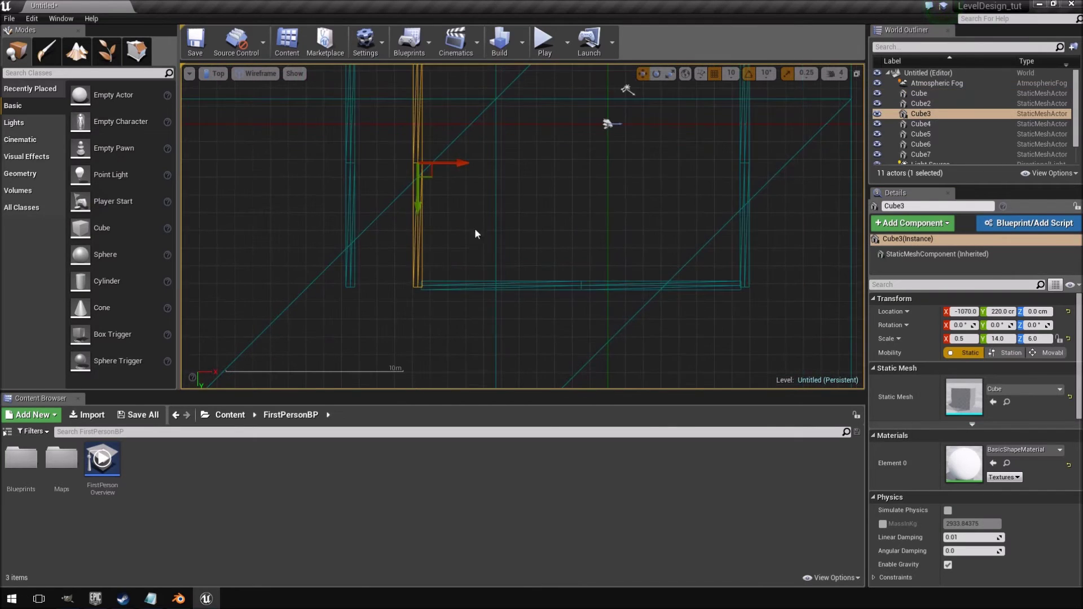
scroll(461, 229, "up", 2)
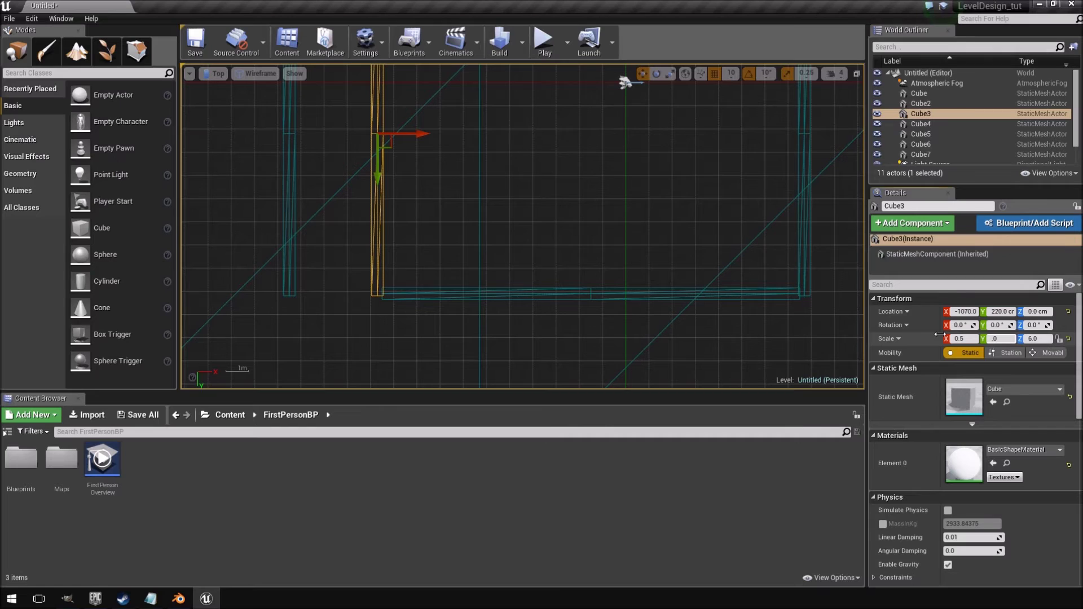
key("Return")
right_click_drag(367, 190, 382, 362)
left_click_drag(393, 344, 384, 317)
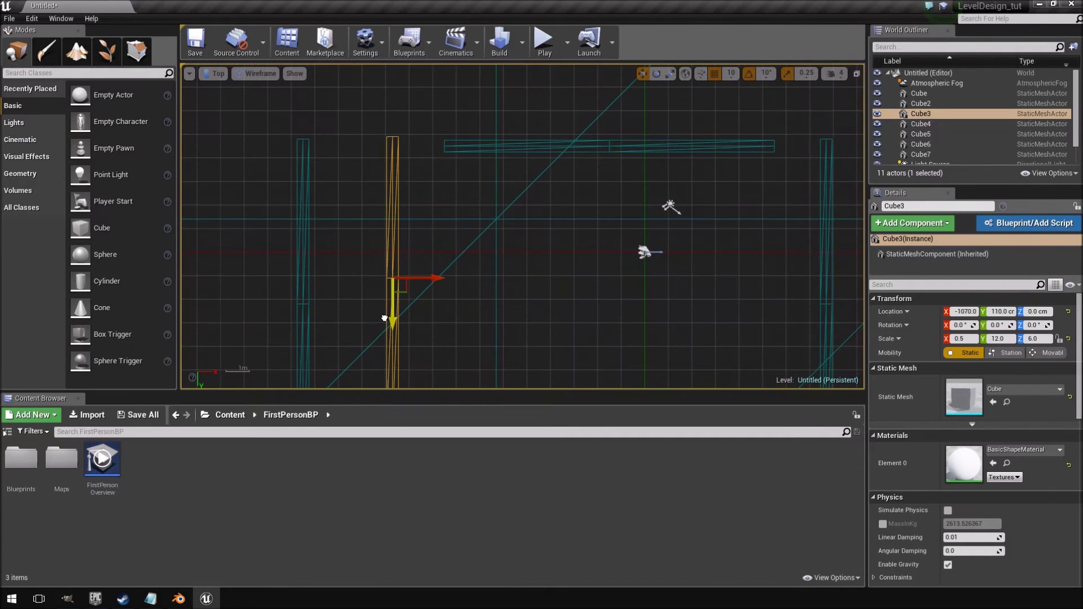
scroll(496, 307, "down", 3)
right_click_drag(505, 306, 422, 171)
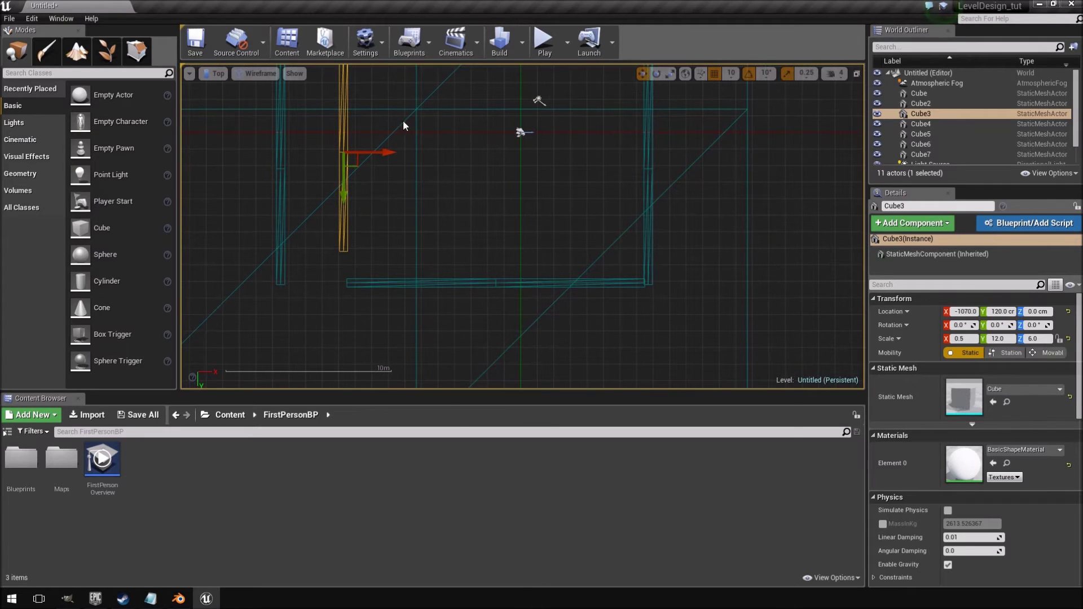
Step: Play test the level, walking through the new openings between the shortened walls
left_click(540, 39)
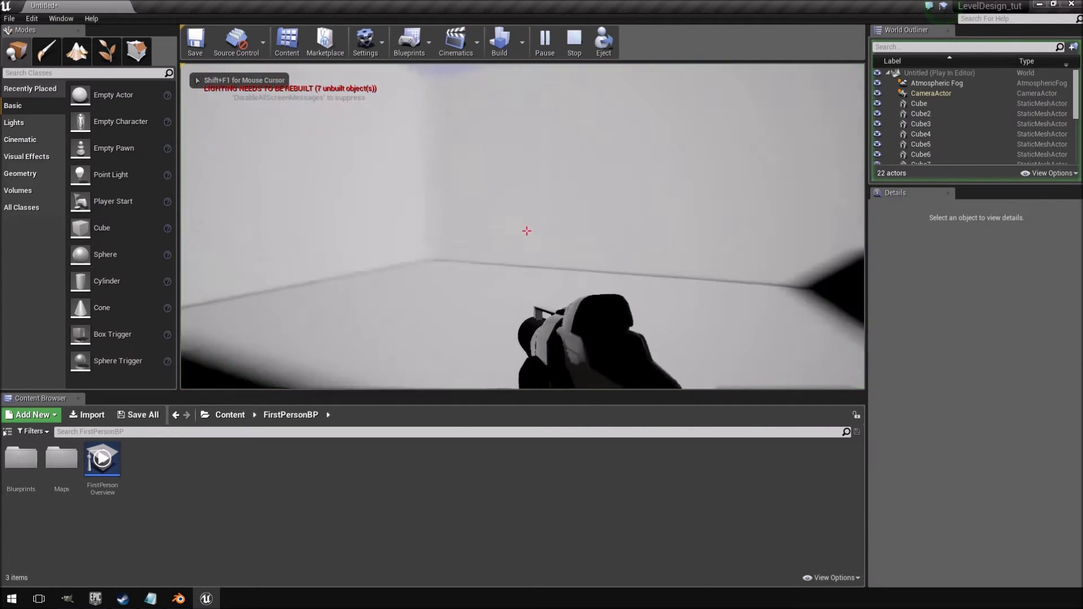
key("w")
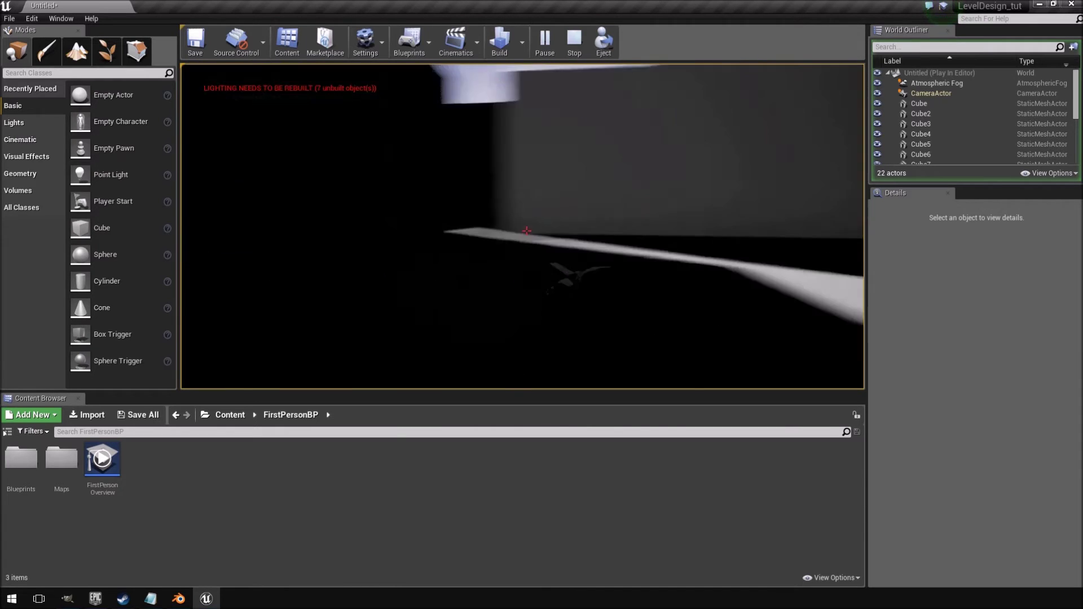
key("Escape")
Step: Add a point light in the room corner at X -850, Y 750 cm and raise it to Z 30 cm
right_click_drag(623, 162, 645, 142)
scroll(428, 228, "down", 2)
right_click_drag(428, 228, 460, 256)
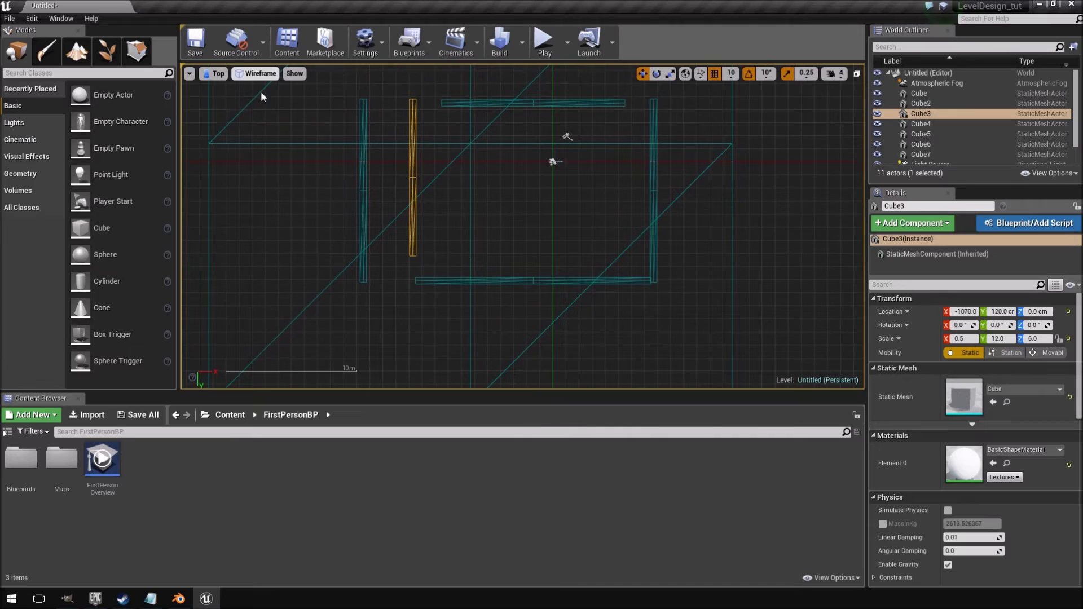
key("l")
left_click(441, 259)
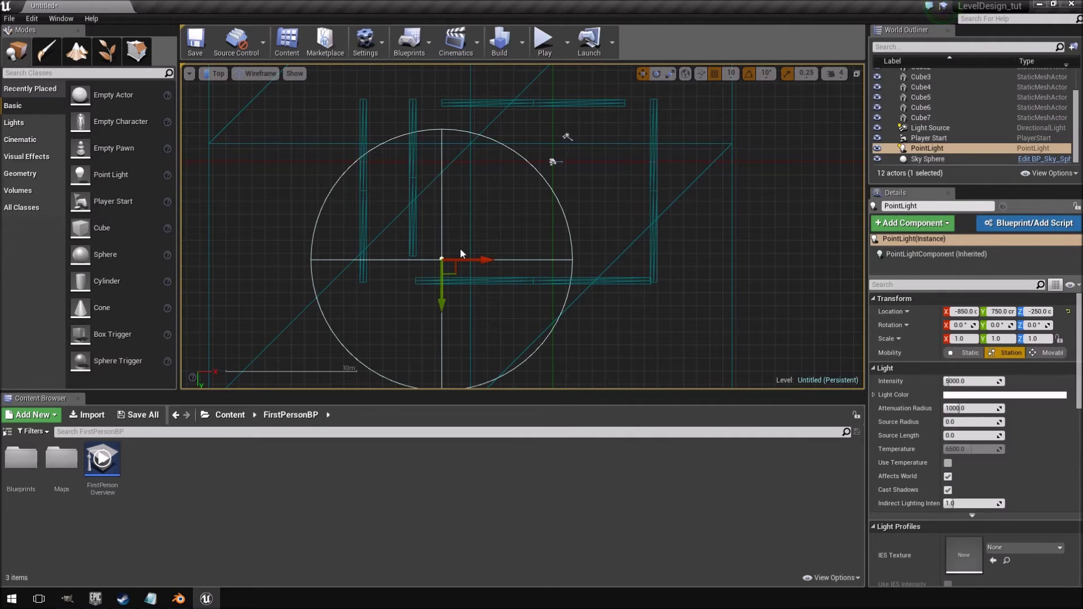
right_click_drag(460, 249, 432, 197)
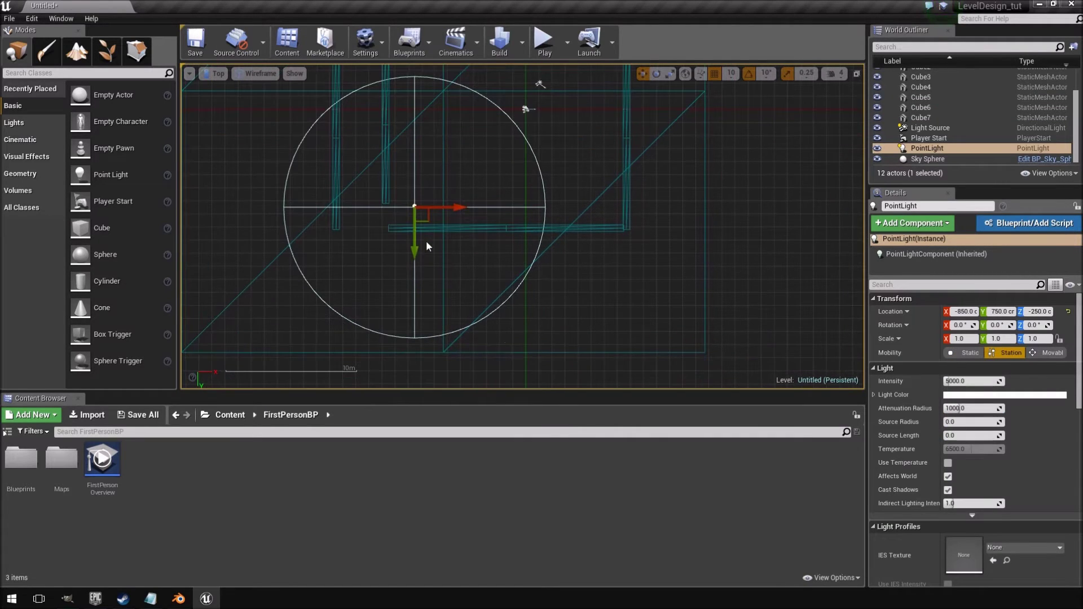
key("alt+k")
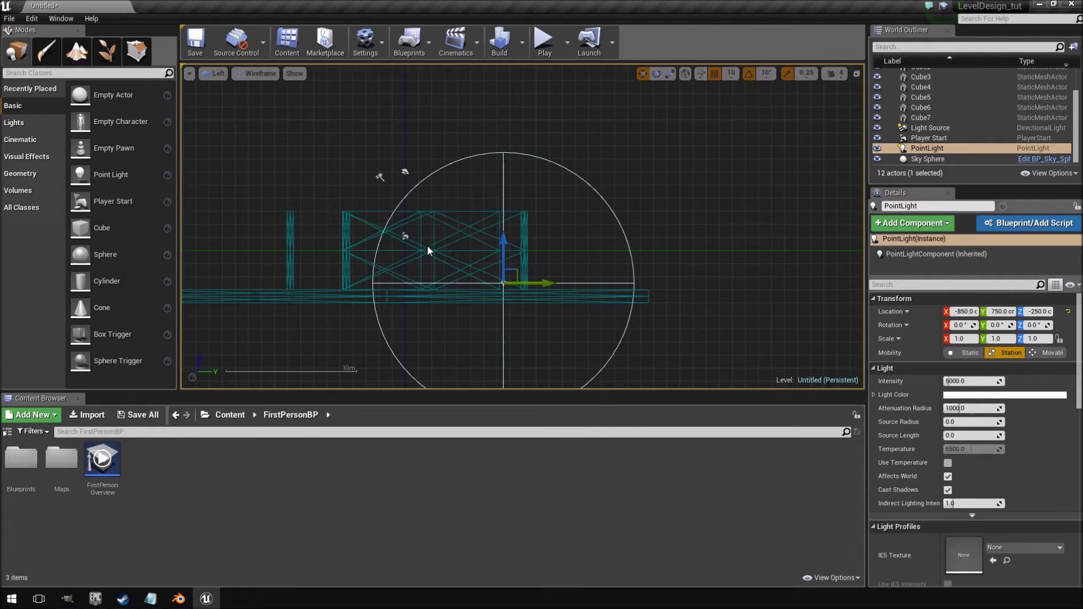
left_click_drag(506, 256, 505, 220)
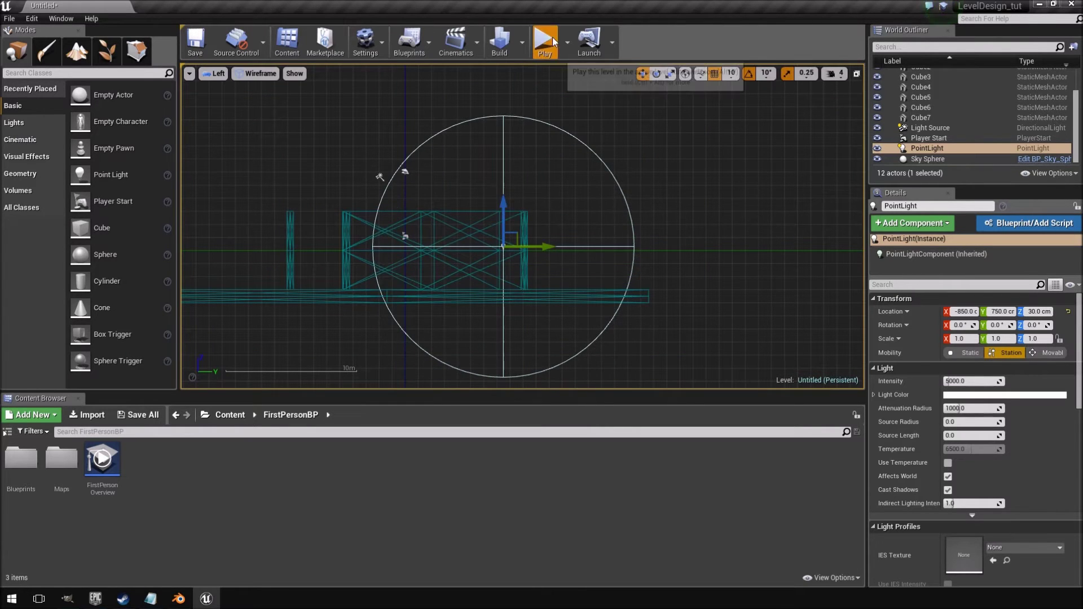
Step: Play test the level to check the point light and the corner opening
left_click(548, 40)
key("w")
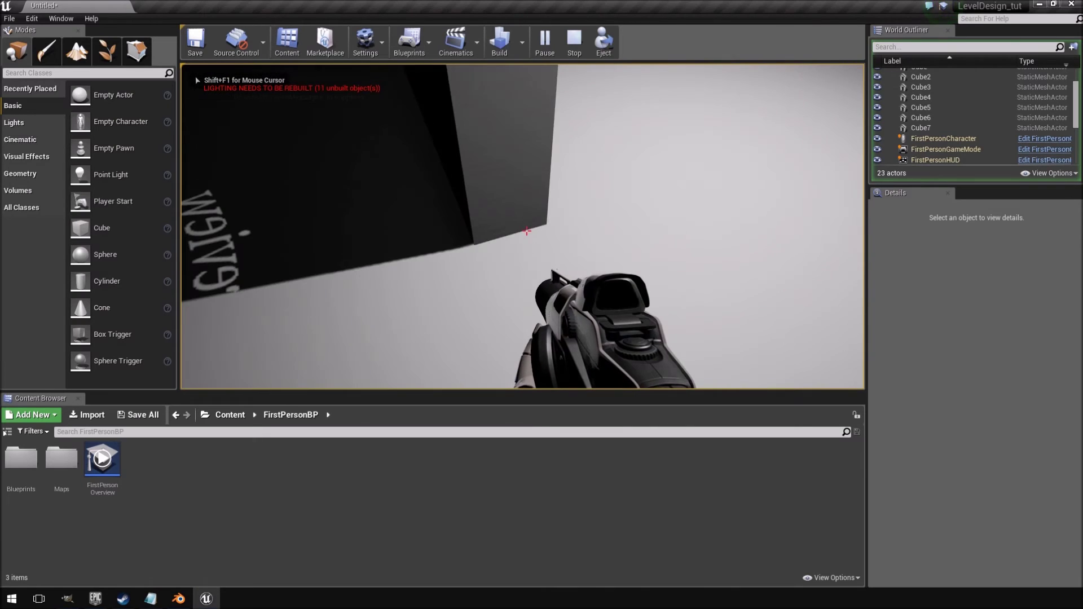
key("Escape")
Step: In the Top view, move the shortened side wall at X -1070 cm to Y 70 cm to widen the corner opening
right_click_drag(505, 232, 496, 290)
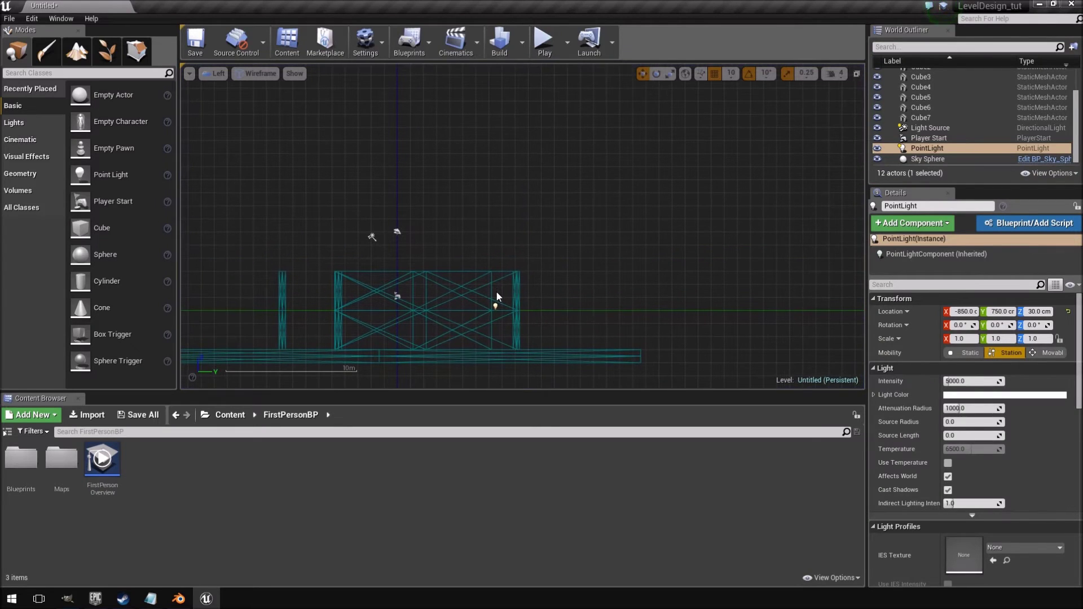
key("alt+j")
scroll(431, 251, "up", 4)
right_click_drag(431, 251, 405, 364)
right_click_drag(430, 221, 390, 168)
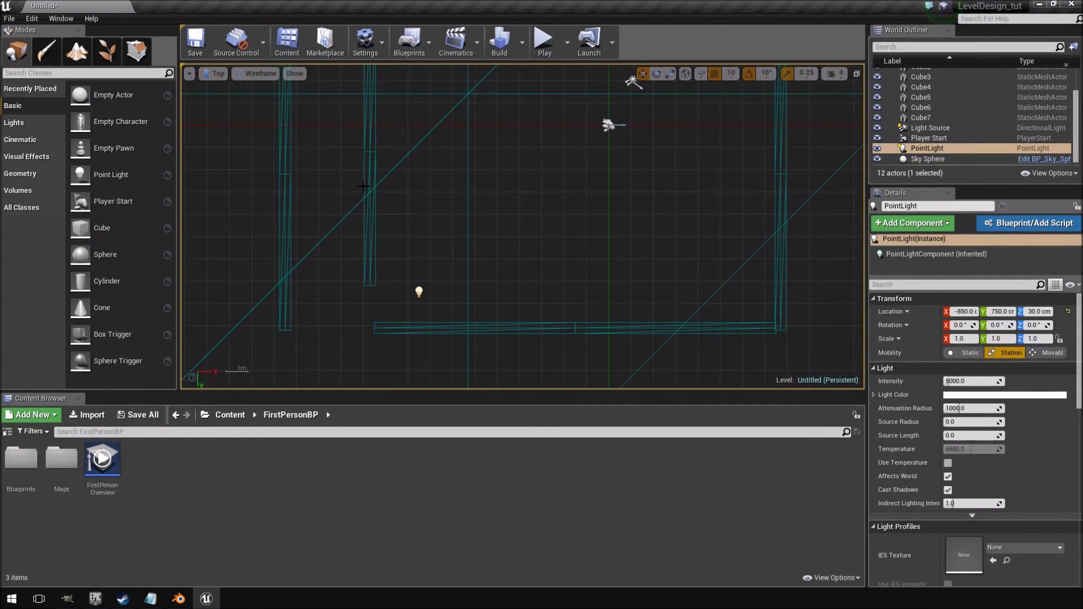
left_click(367, 189)
left_click(402, 326)
right_click_drag(380, 312, 467, 219)
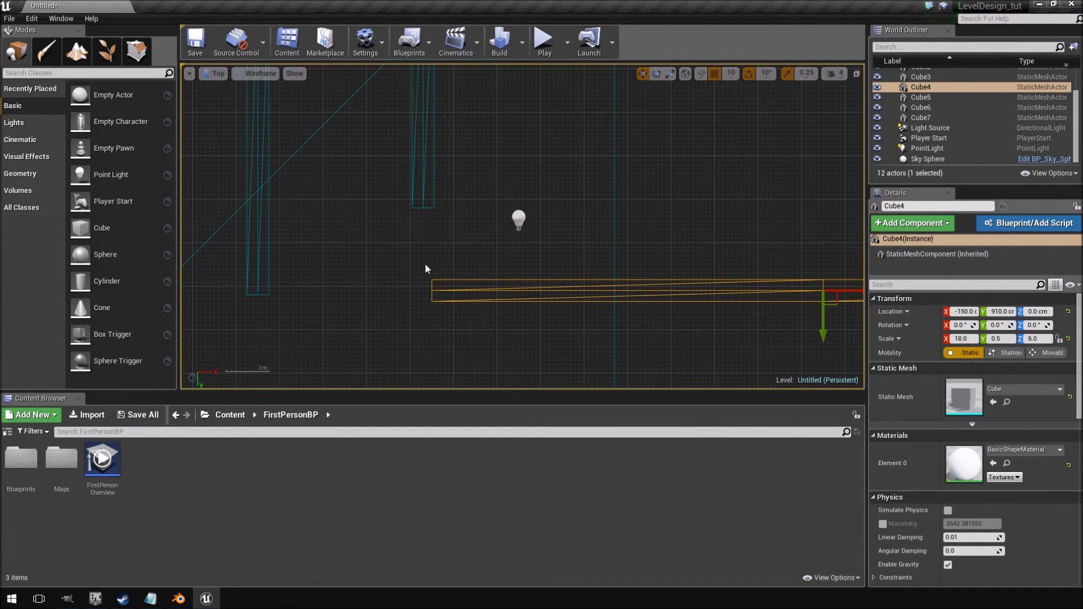
left_click(441, 191)
right_click_drag(441, 192, 414, 279)
left_click(416, 279)
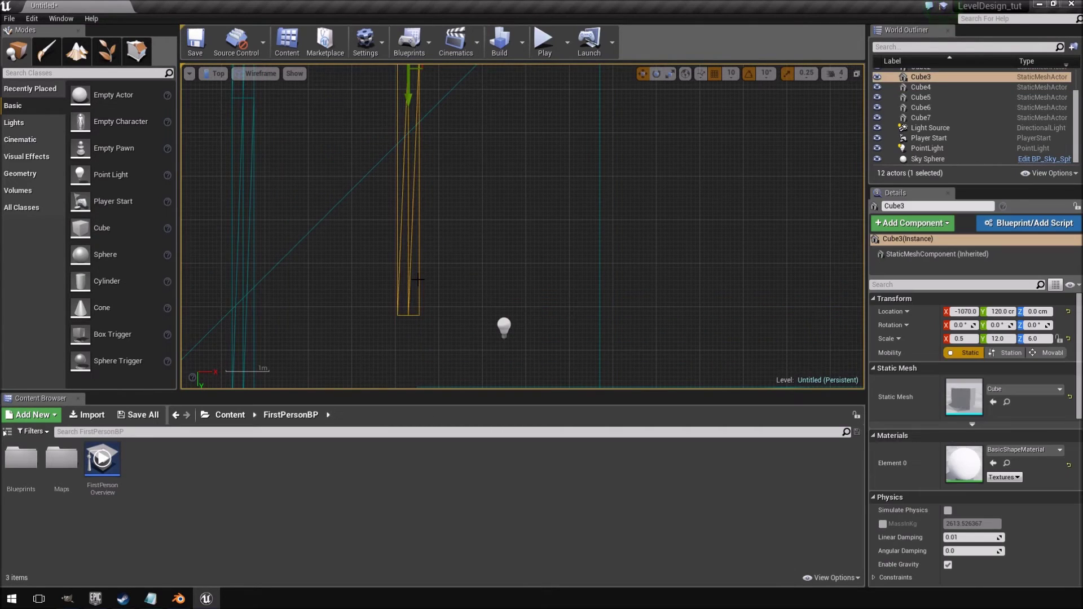
scroll(418, 279, "down", 2)
left_click_drag(412, 167, 413, 159)
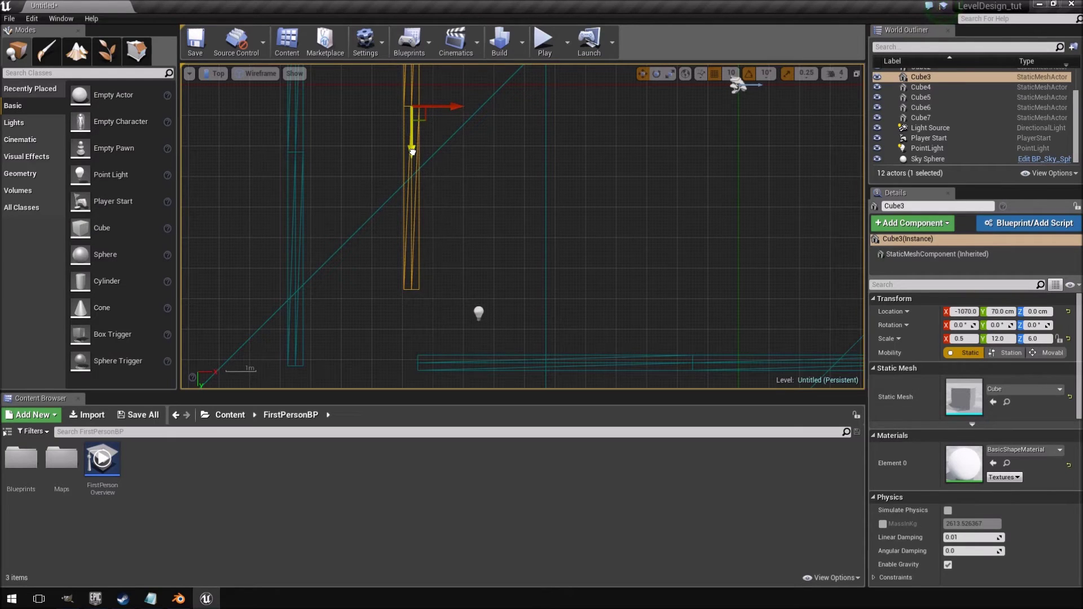
Step: Examine the gap between the shortened long wall and the side wall at X 770 cm
right_click_drag(557, 156, 220, 387)
right_click_drag(548, 251, 475, 277)
scroll(475, 276, "up", 5)
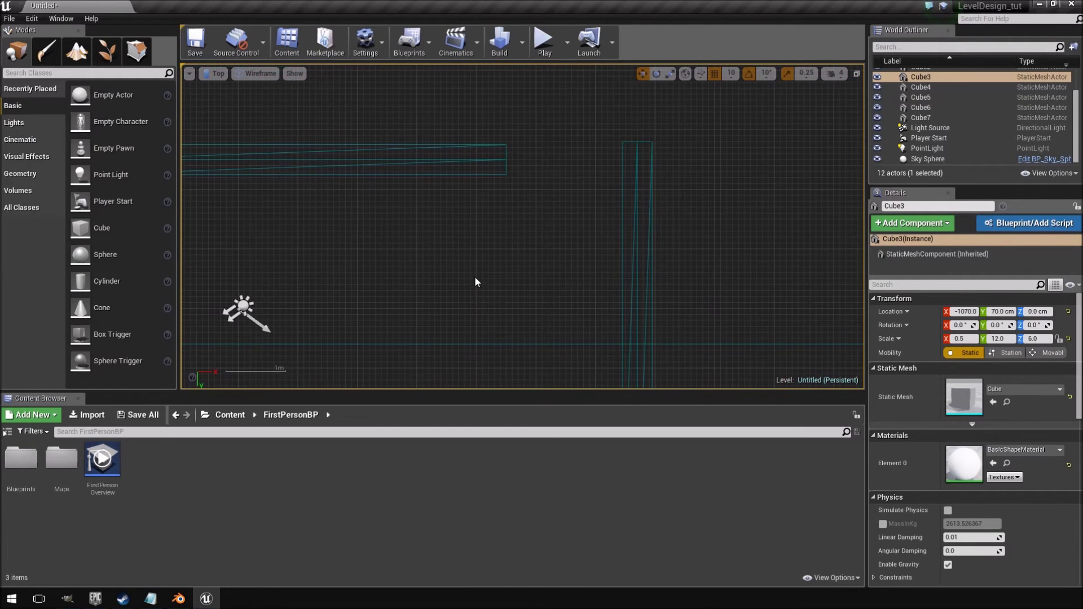